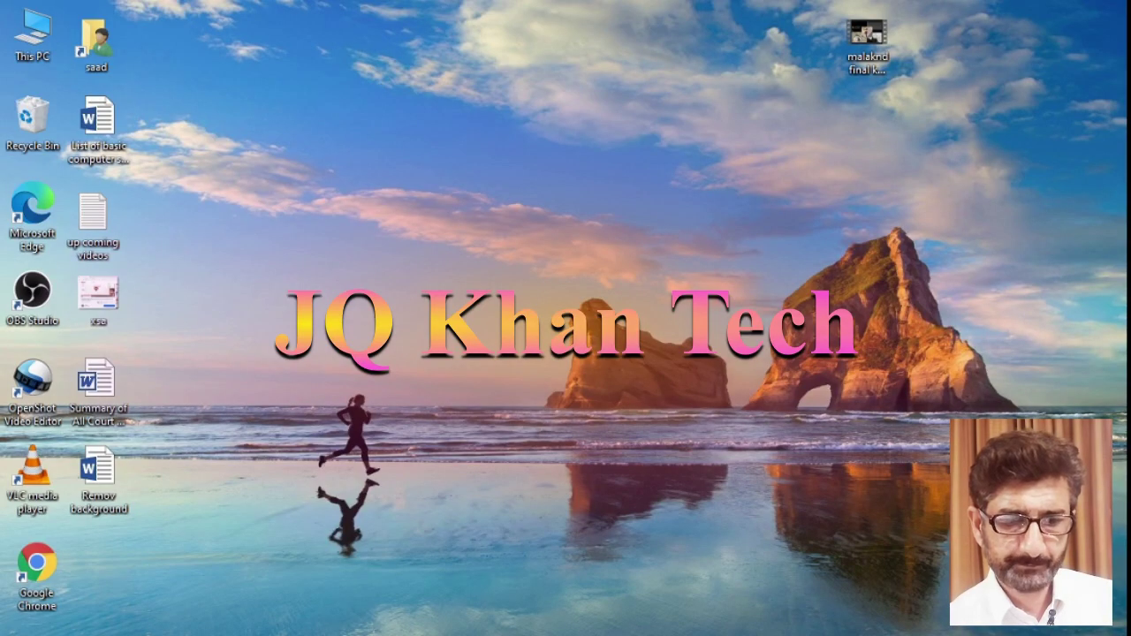
Step: Open YouTube in Google Chrome and go to the channel customization layout of your own channel, down to its featured sections
double_click(47, 564)
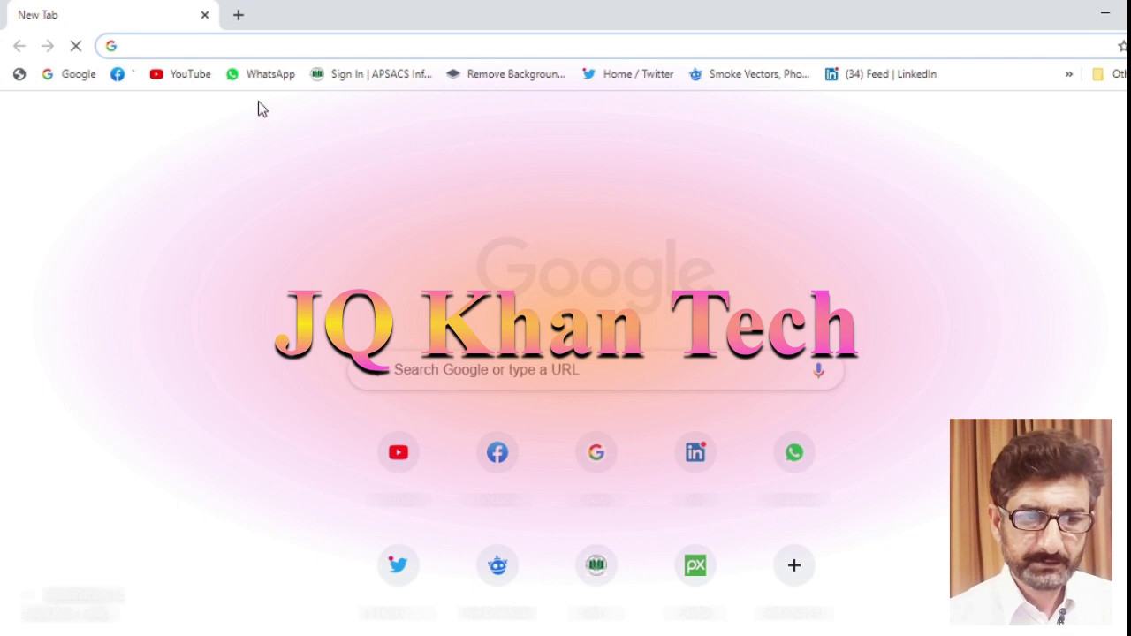
click(191, 76)
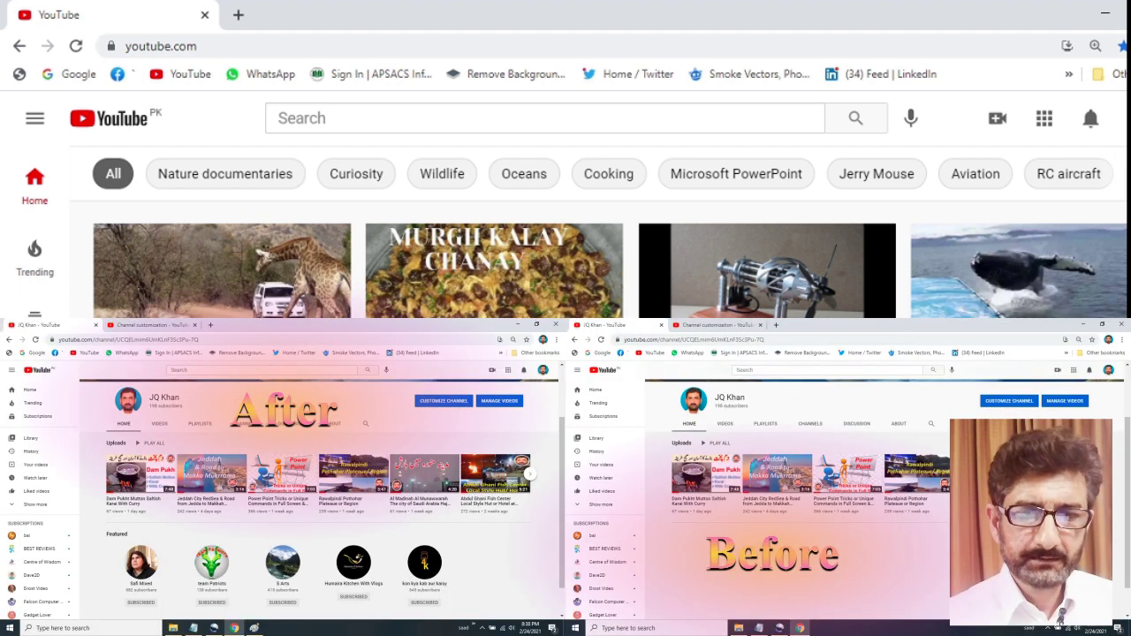
click(1128, 117)
click(957, 232)
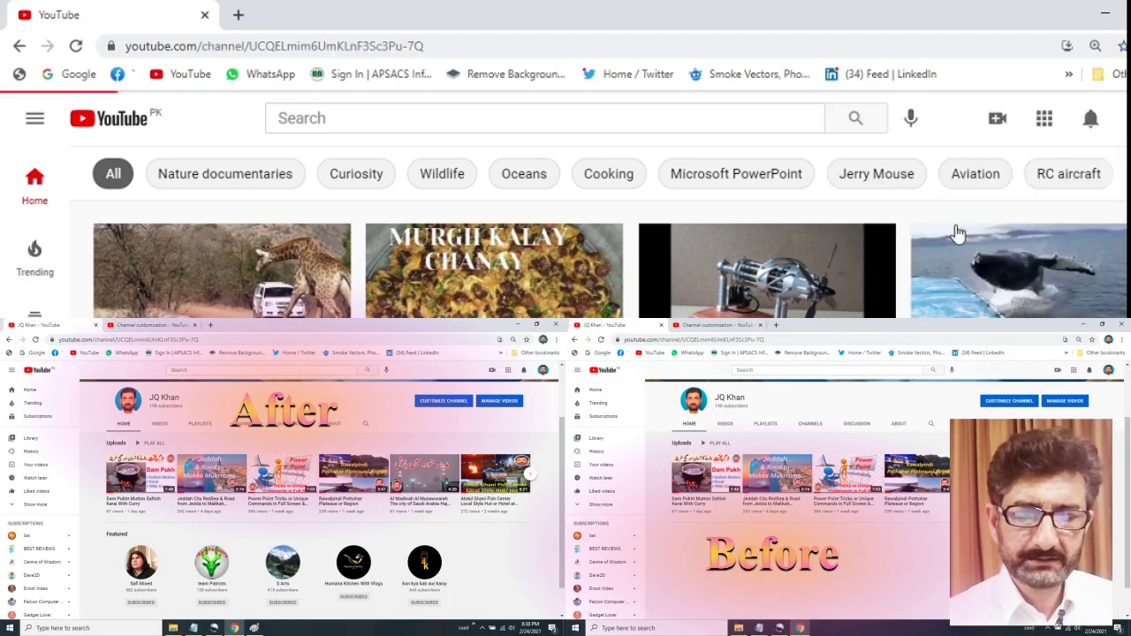
scroll(693, 300, down, 1)
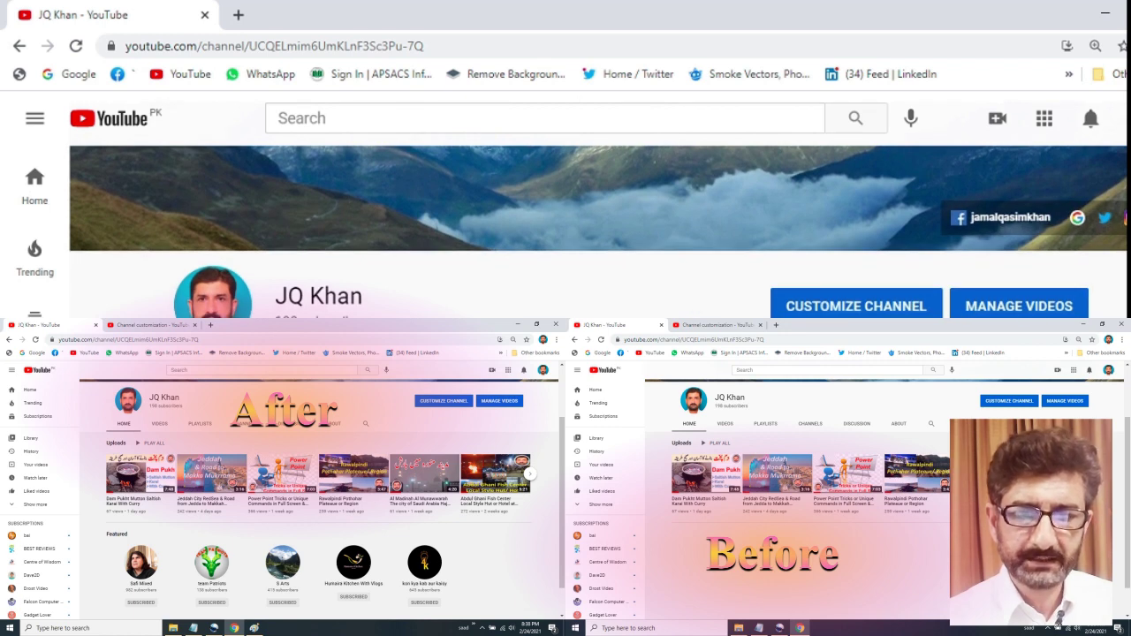
scroll(598, 232, down, 1)
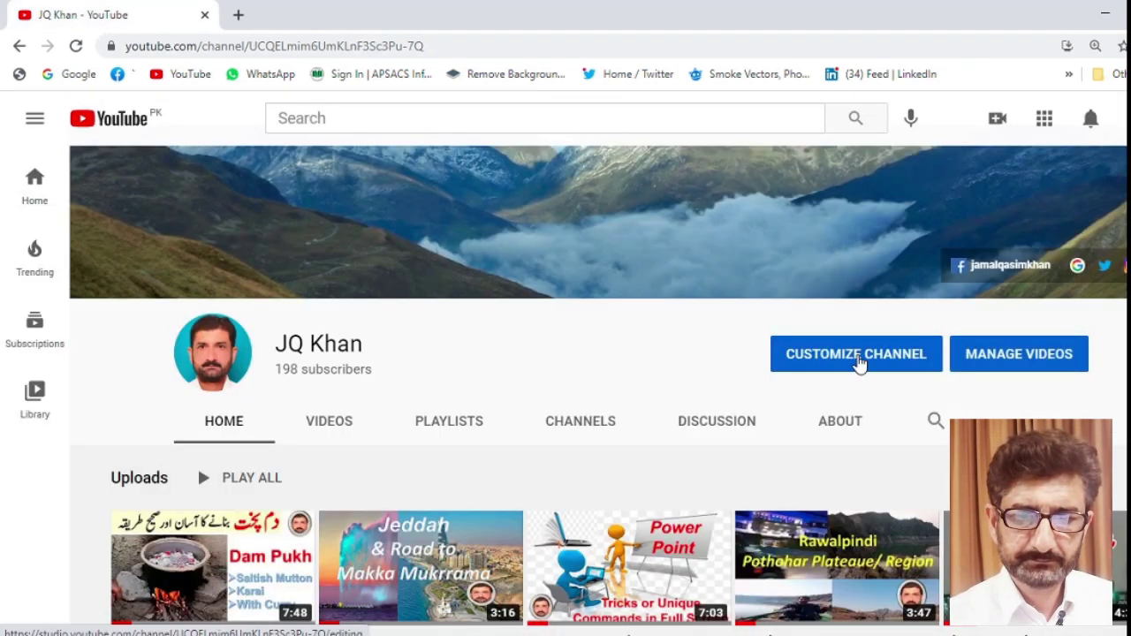
click(858, 362)
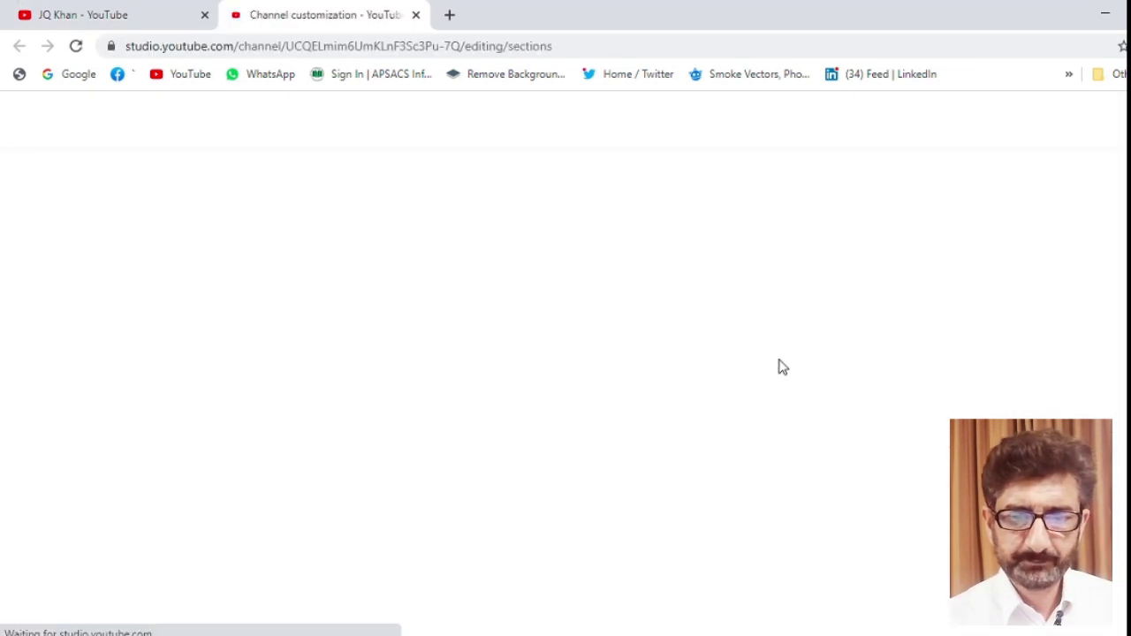
scroll(783, 352, down, 2)
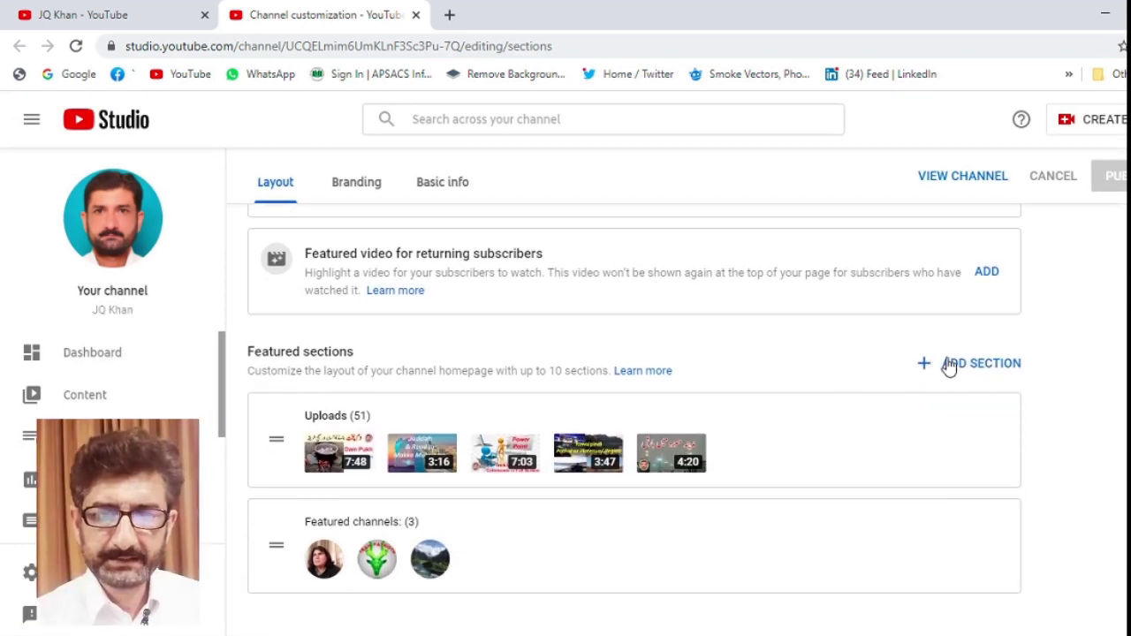
click(948, 366)
drag(1021, 416, 1032, 536)
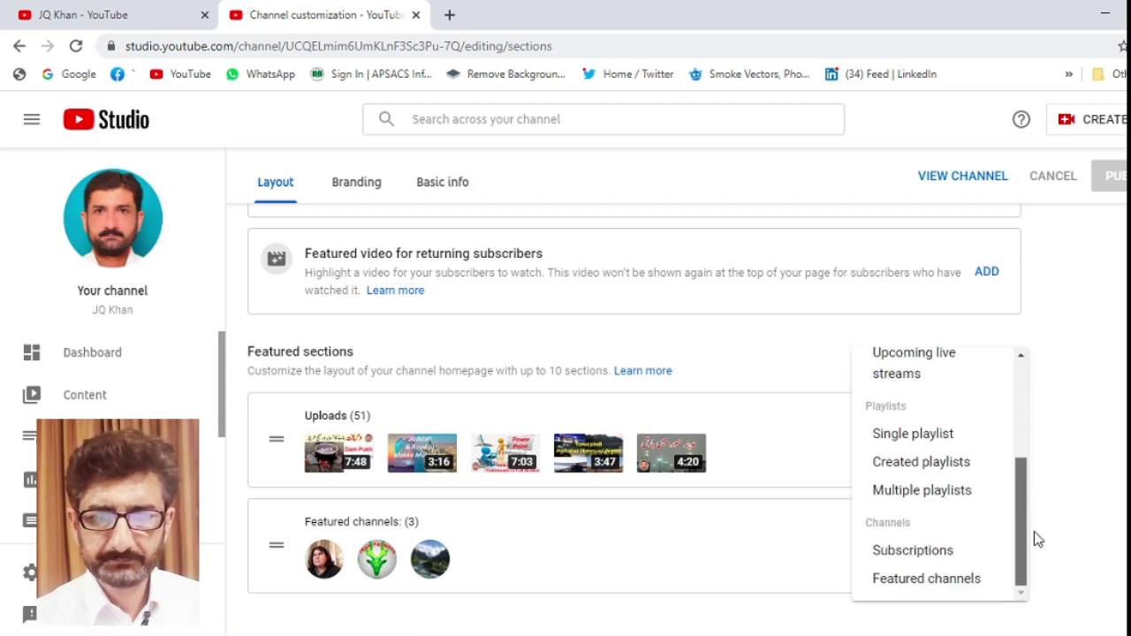
click(964, 579)
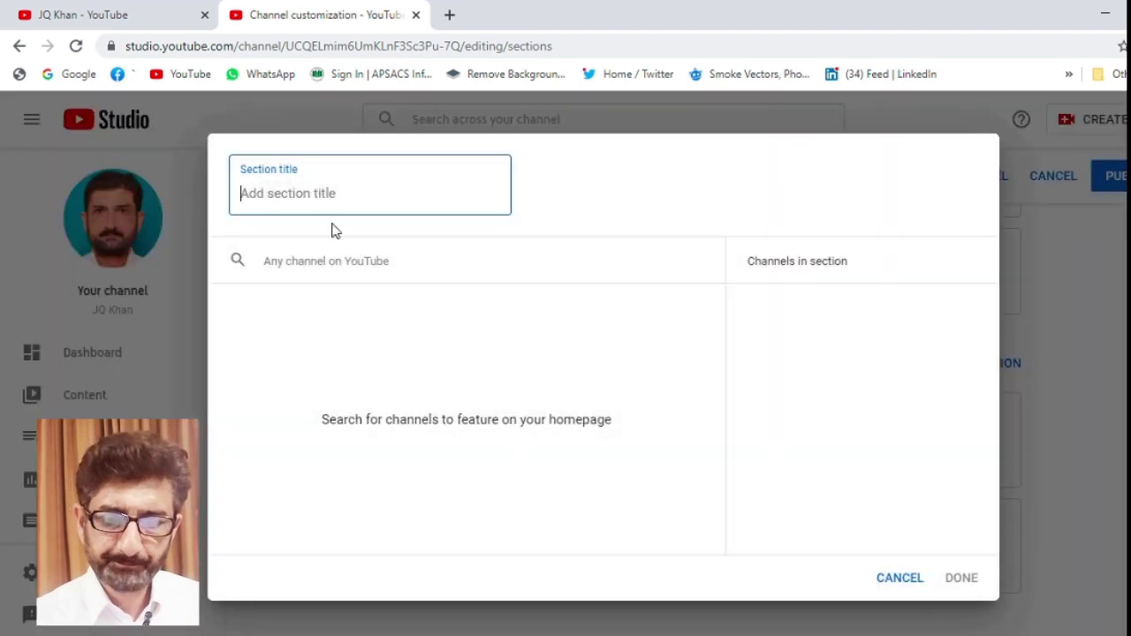
click(278, 261)
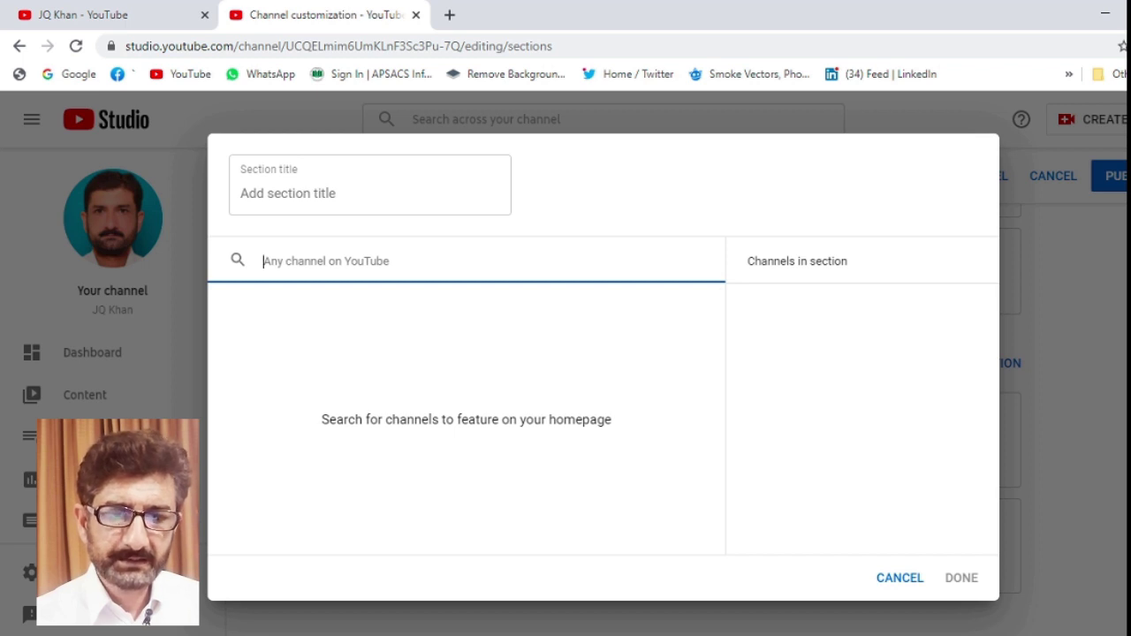
text(Name o)
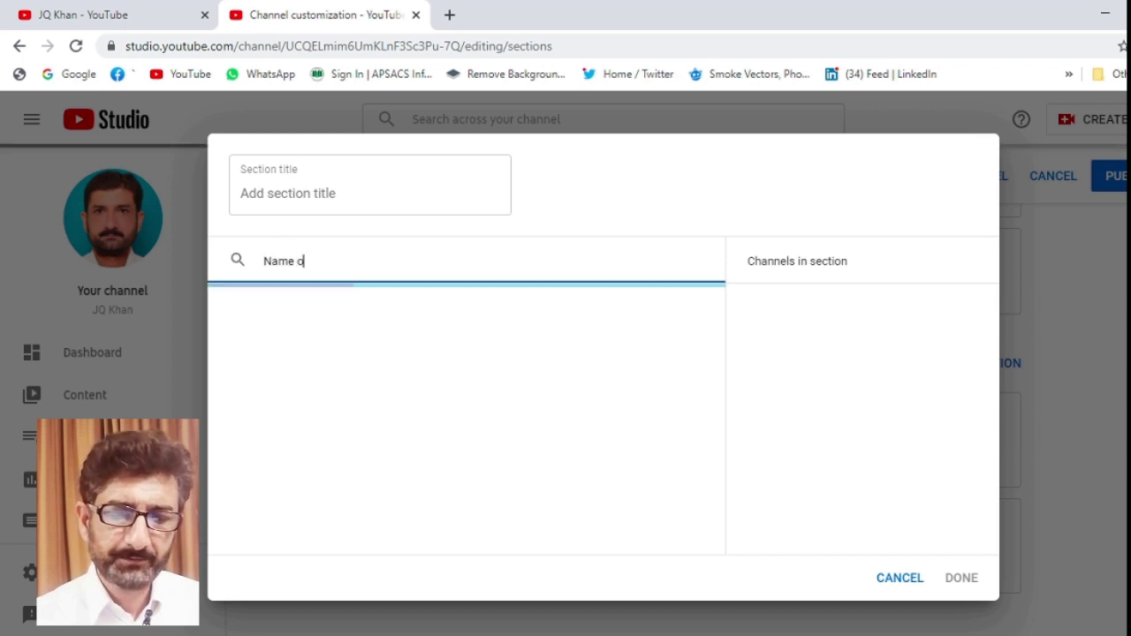
text(f channe)
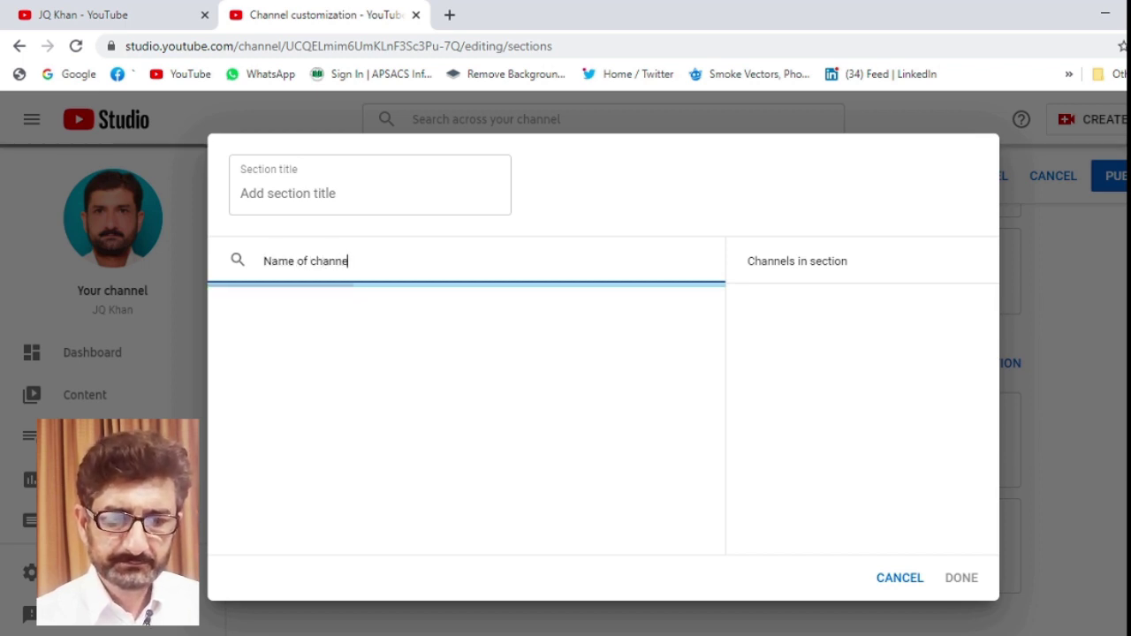
text(l you want to be appeared under your videos for better look and free promotion)
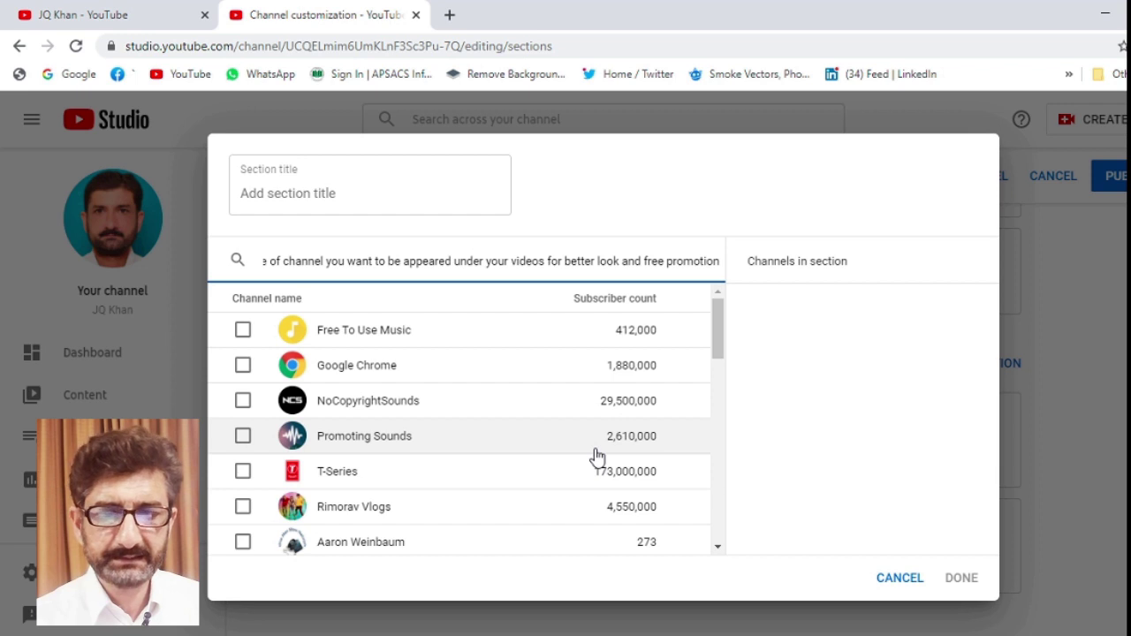
click(898, 579)
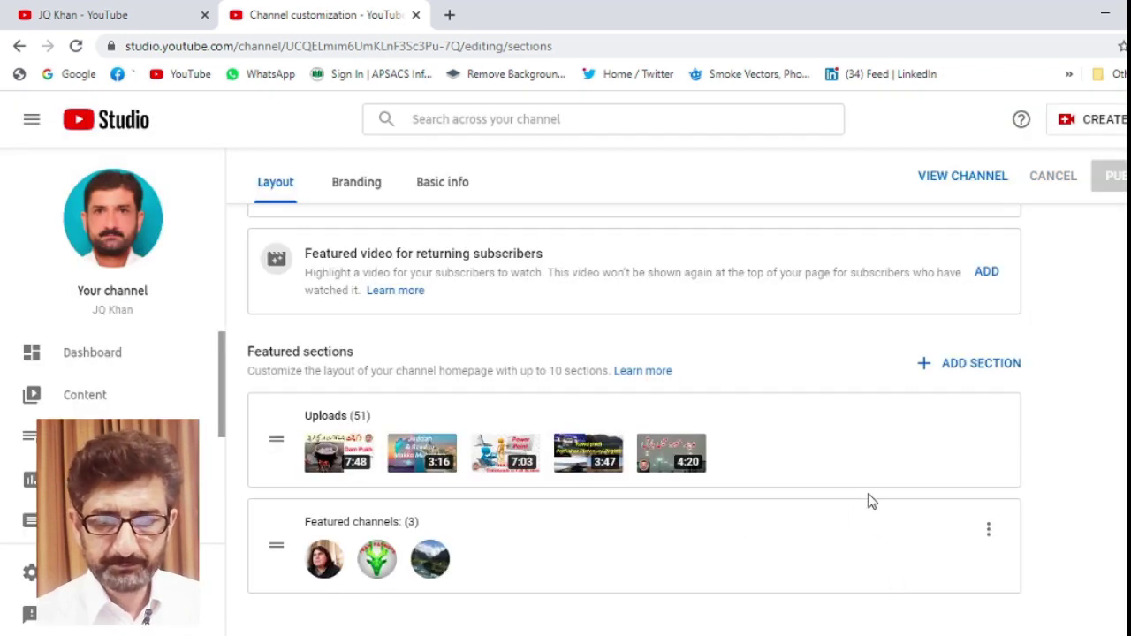
Step: Open the existing Featured channels section for editing, and expand the full subscriptions list on your own channel's page
click(990, 533)
click(1053, 538)
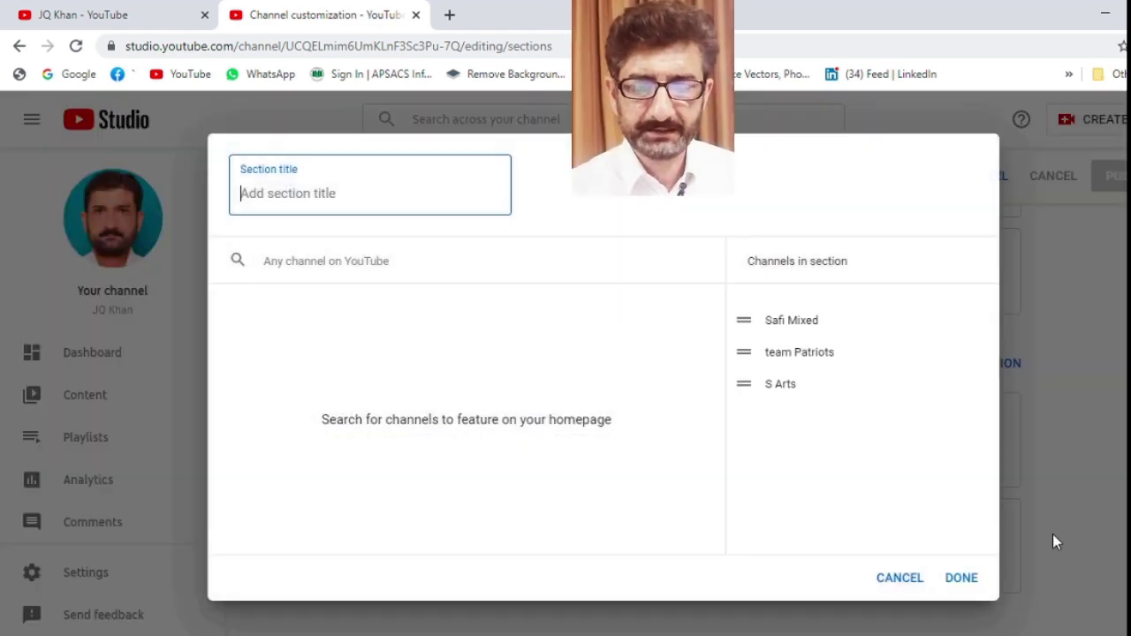
click(62, 16)
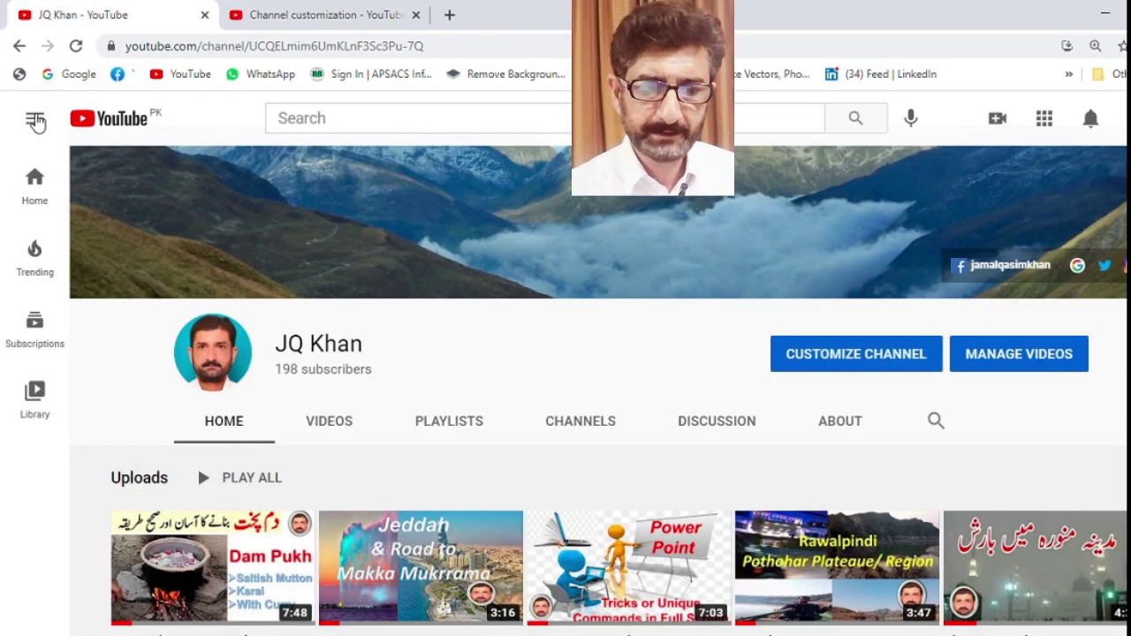
click(35, 120)
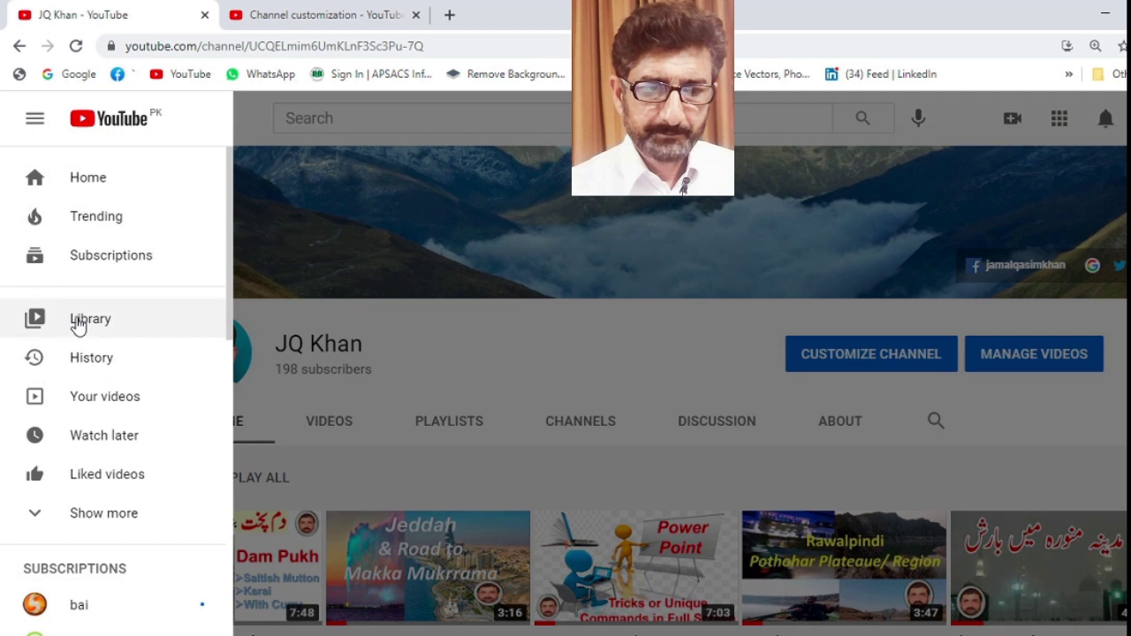
scroll(78, 363, down, 2)
scroll(78, 373, down, 2)
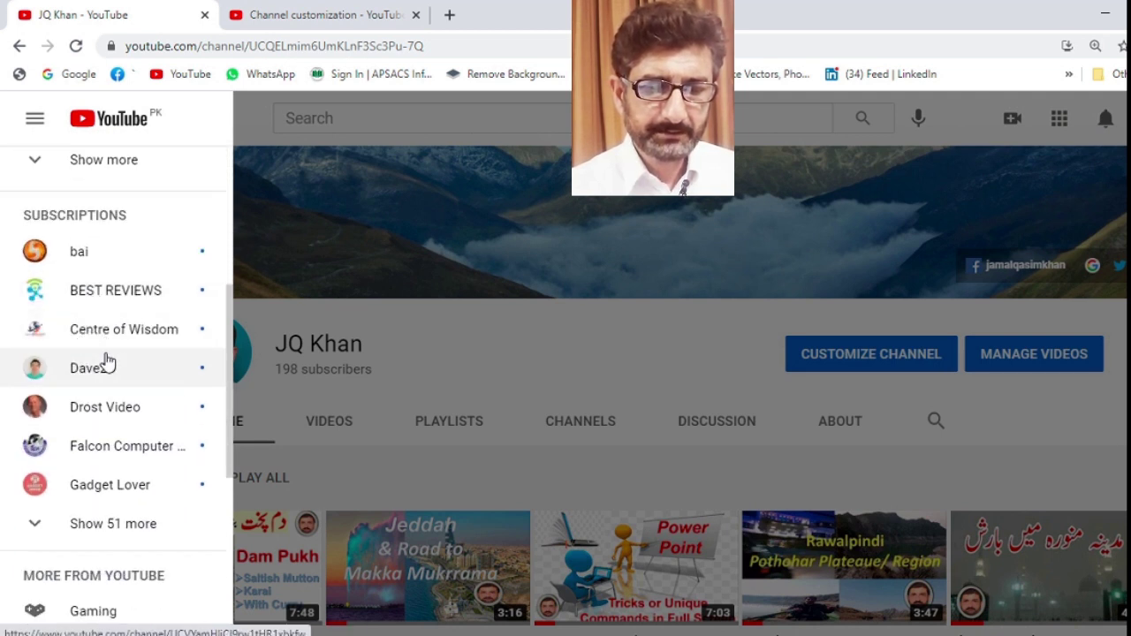
scroll(106, 361, down, 1)
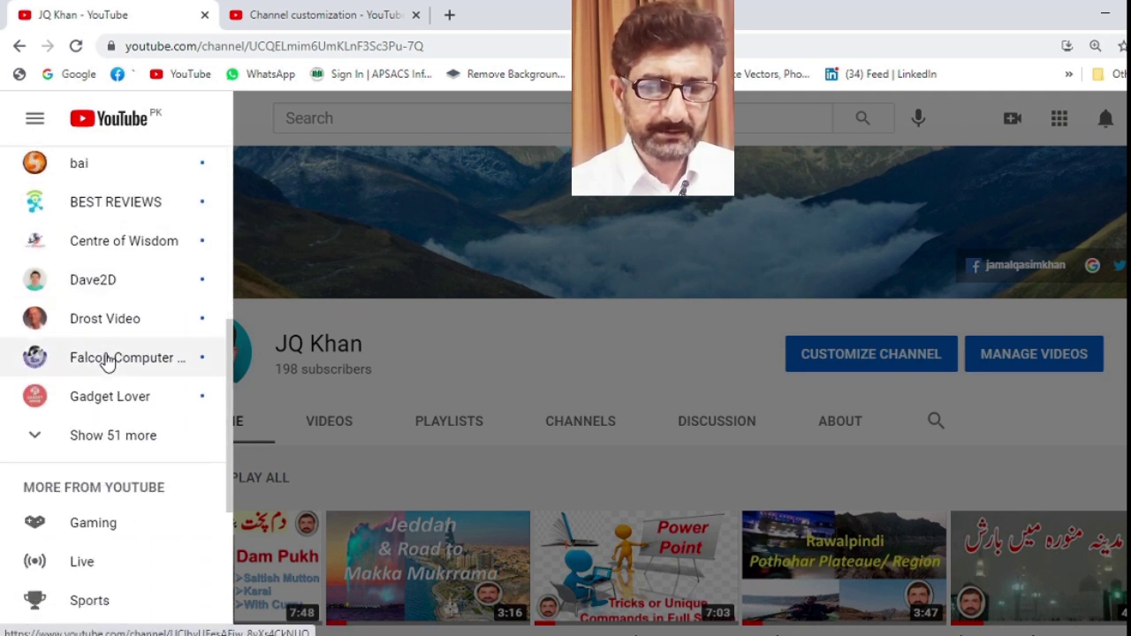
click(127, 434)
scroll(129, 433, down, 2)
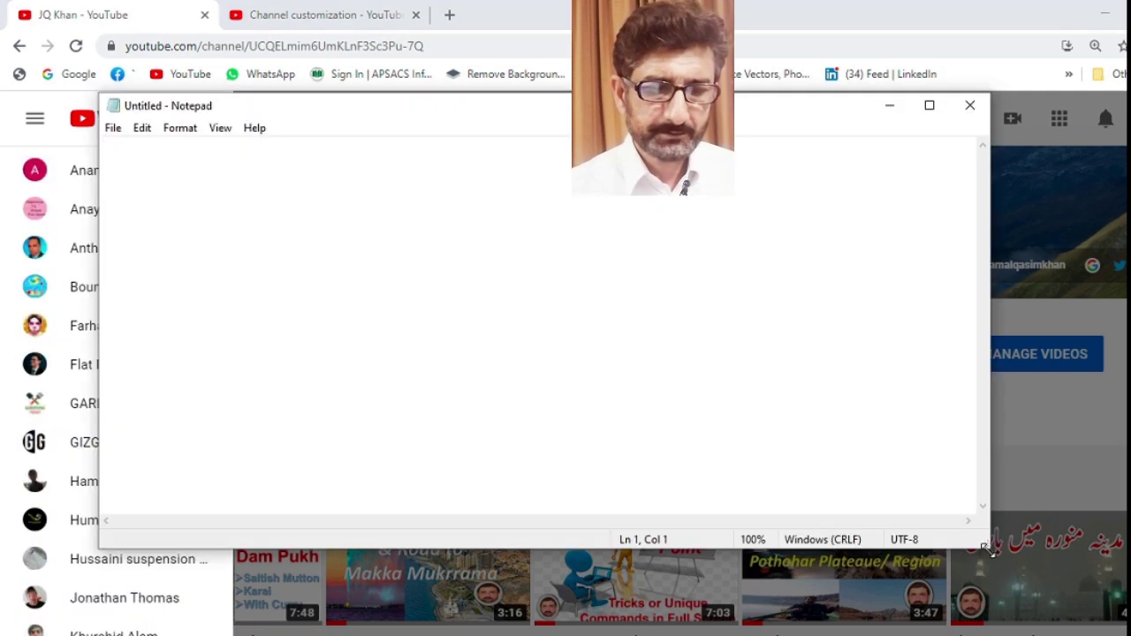
drag(988, 550, 556, 379)
drag(379, 122, 698, 210)
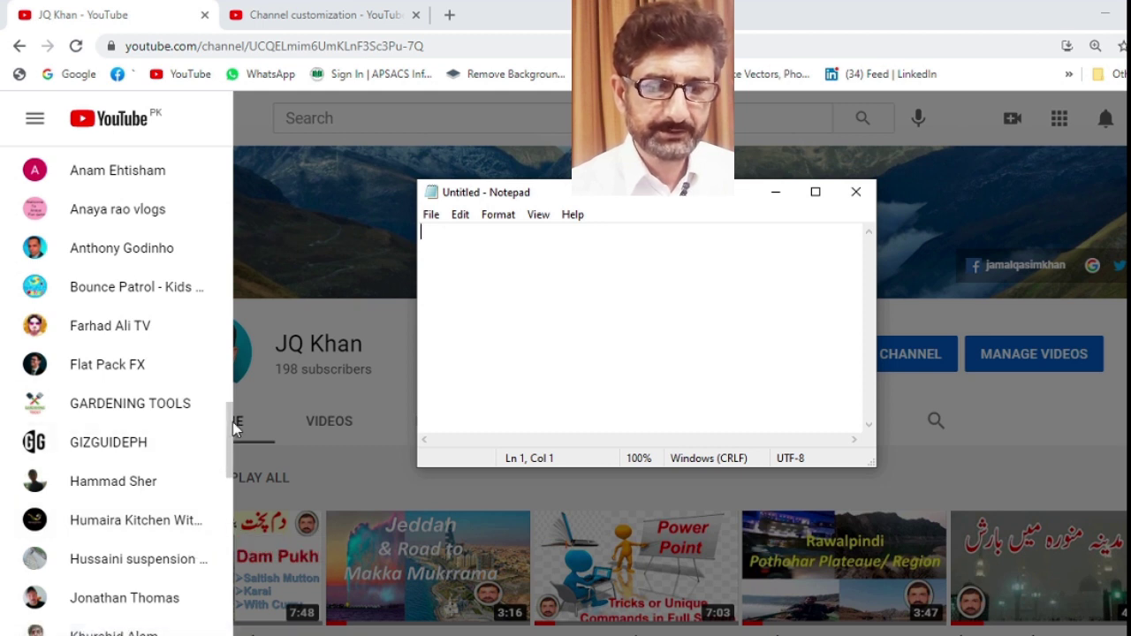
click(789, 193)
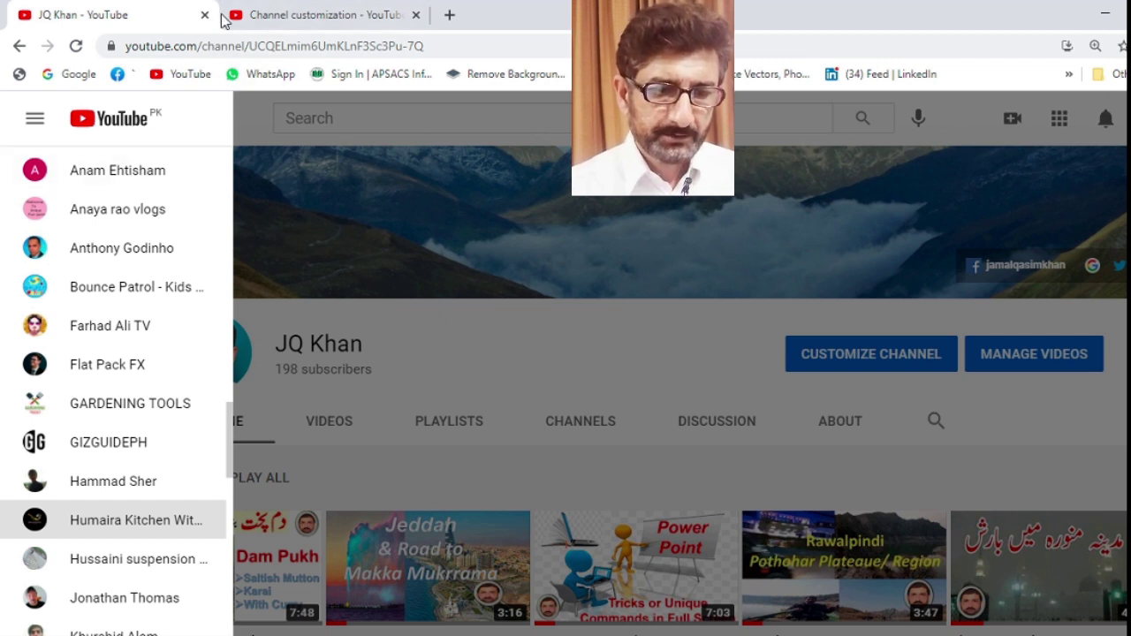
Step: Open the subscribed channel Humaira Kitchen With Vlogs in a new tab and copy its channel name from the page
right_click(148, 517)
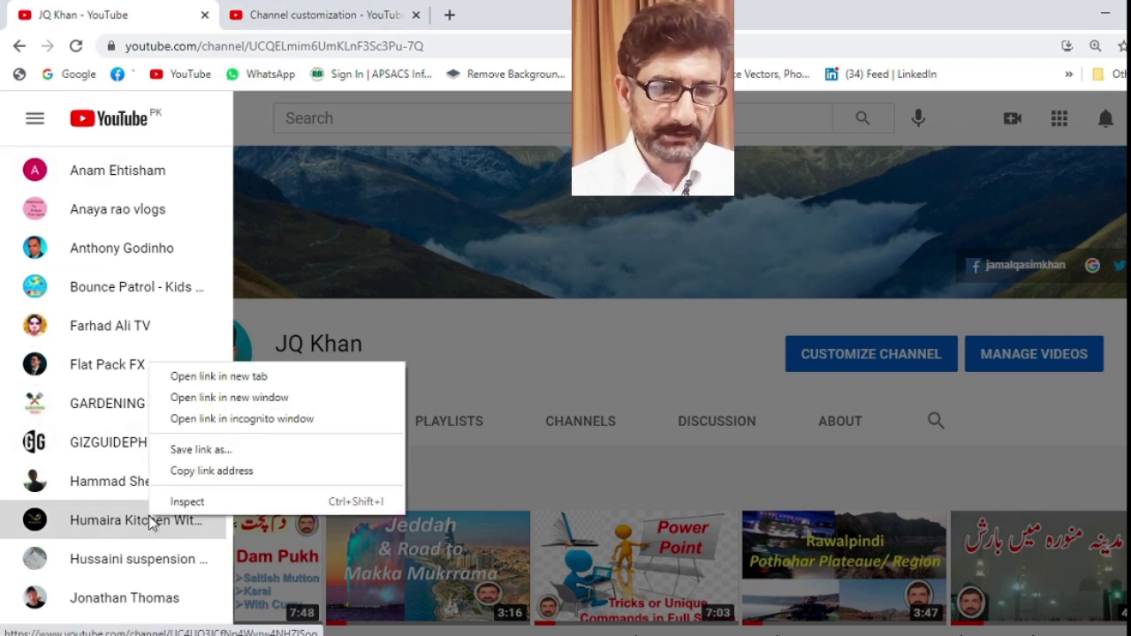
click(183, 376)
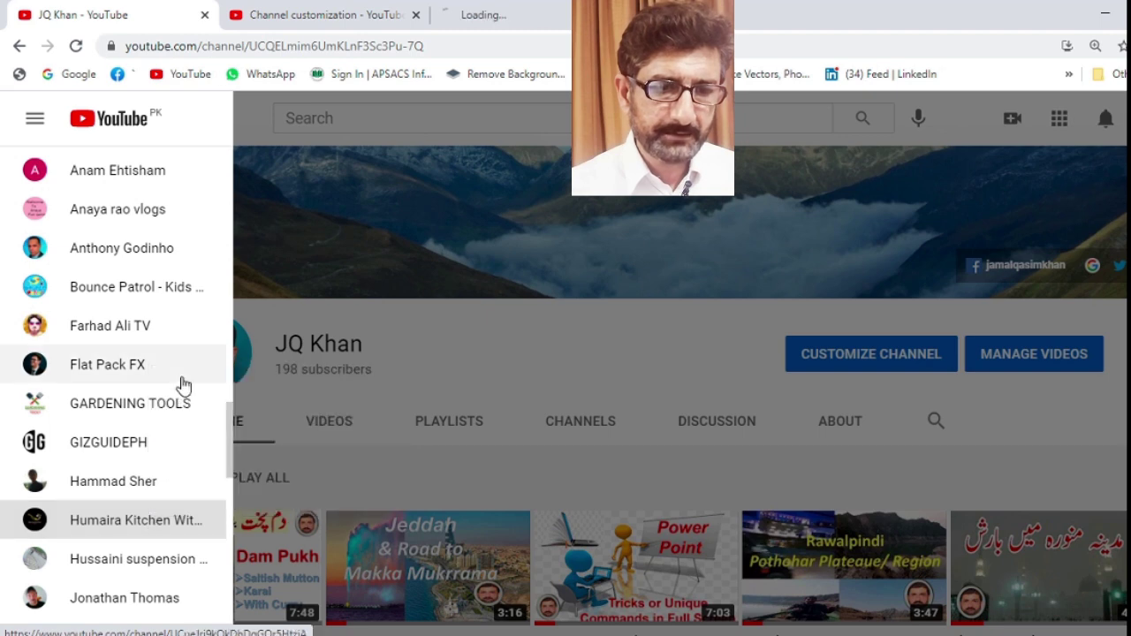
click(492, 16)
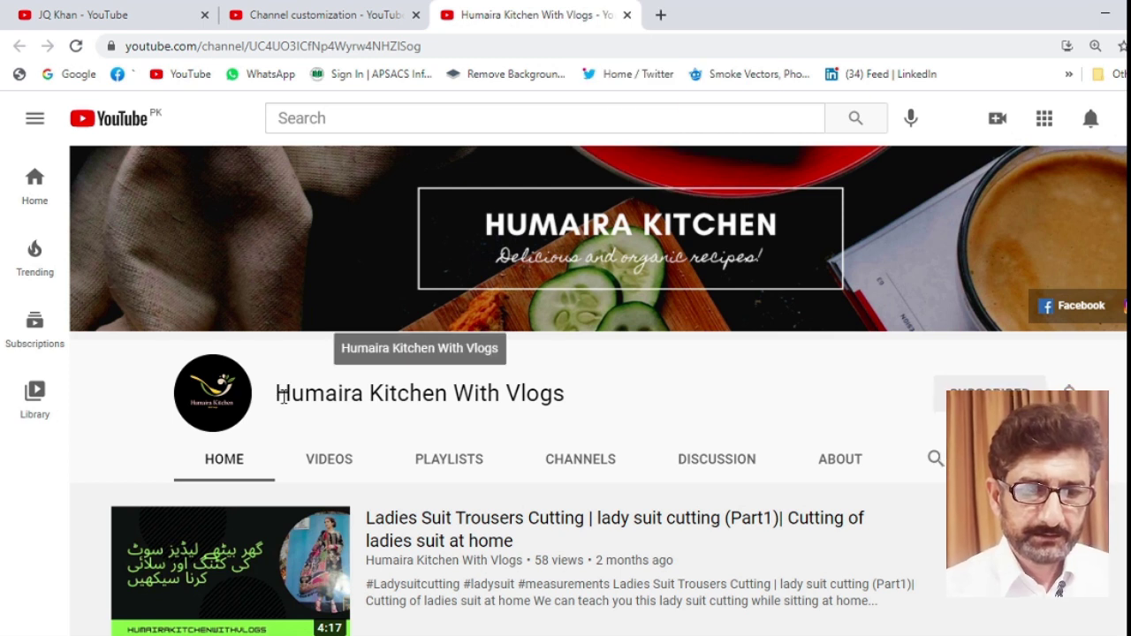
drag(277, 394, 567, 396)
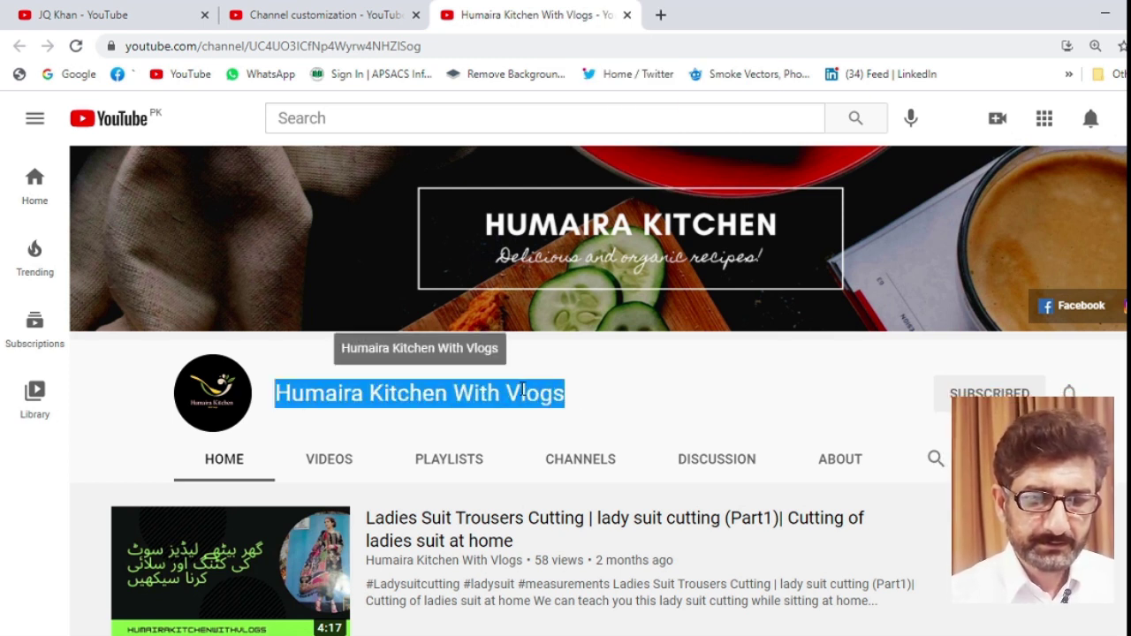
right_click(523, 390)
click(548, 405)
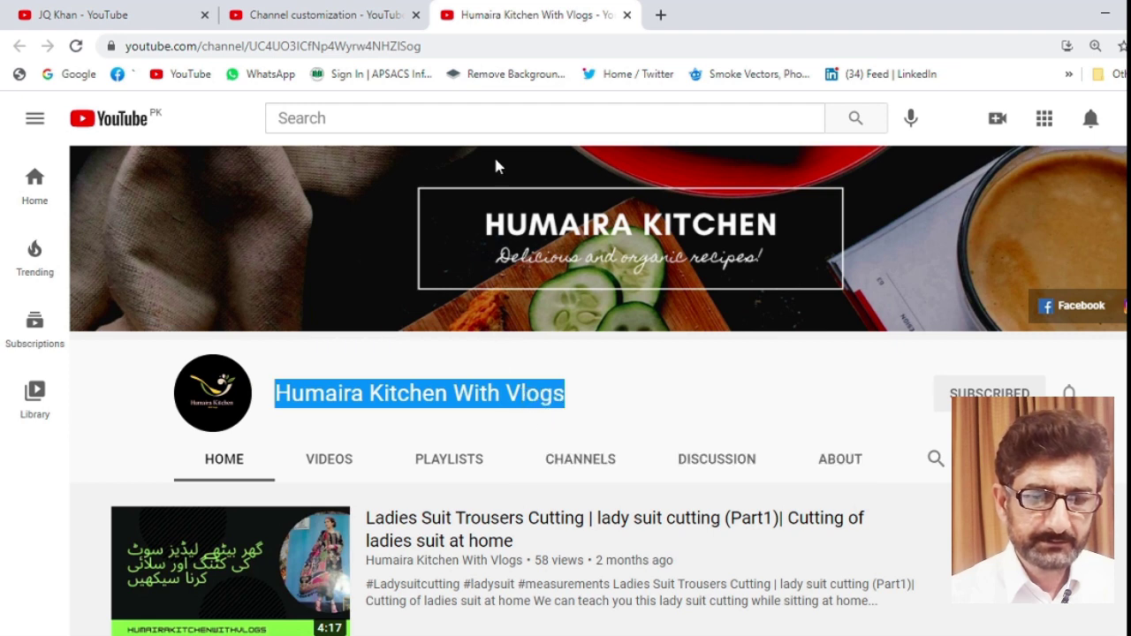
Step: Search for Humaira Kitchen With Vlogs in the featured channels editor, add the matching channel to the section and confirm
click(348, 17)
click(358, 179)
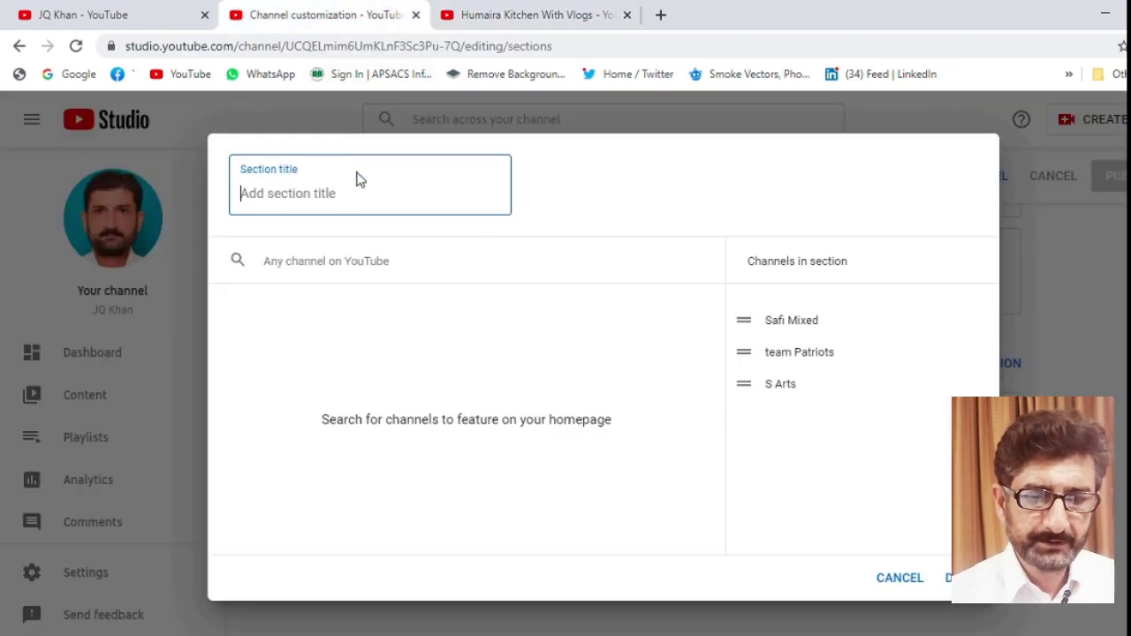
click(267, 260)
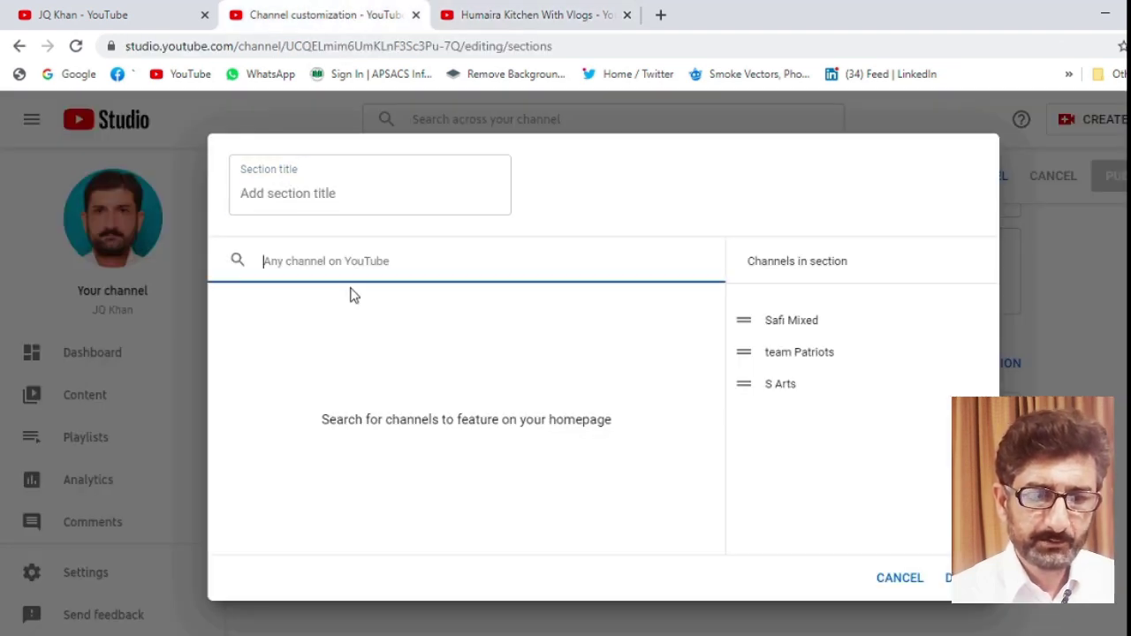
key(ctrl+v)
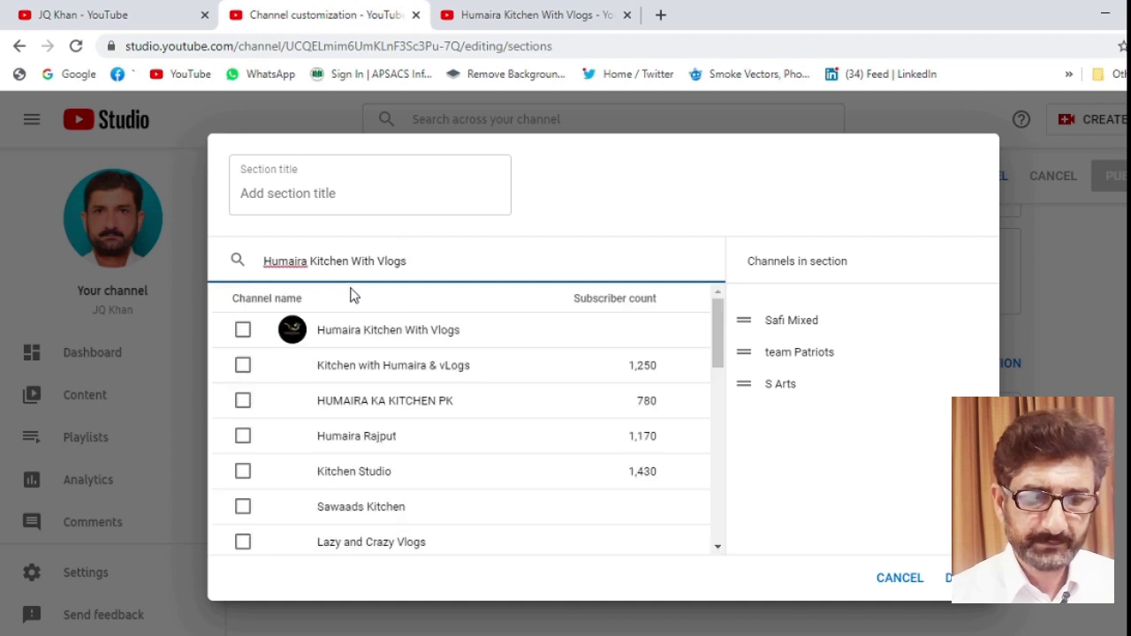
click(358, 334)
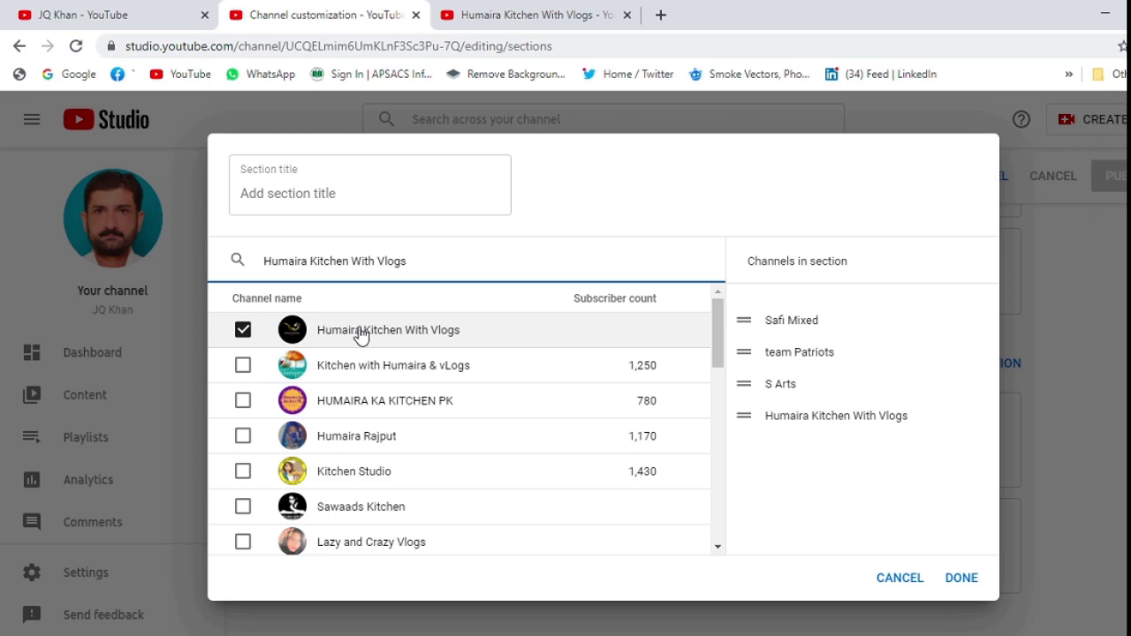
click(959, 579)
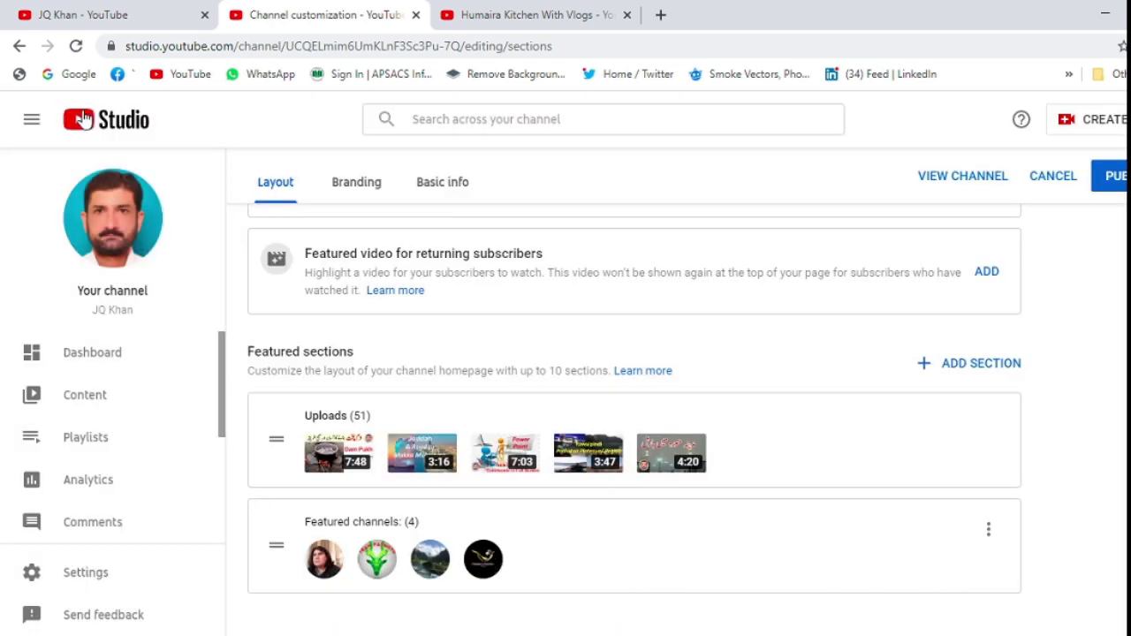
Step: Close the Humaira Kitchen With Vlogs page and return to the channel customization layout
click(40, 16)
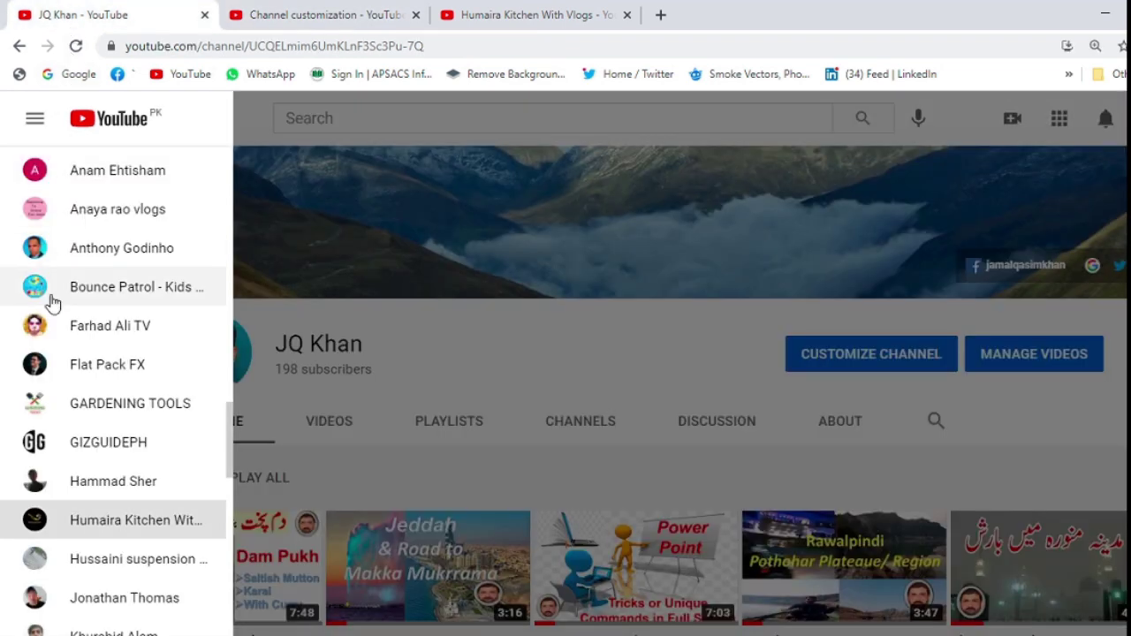
click(587, 15)
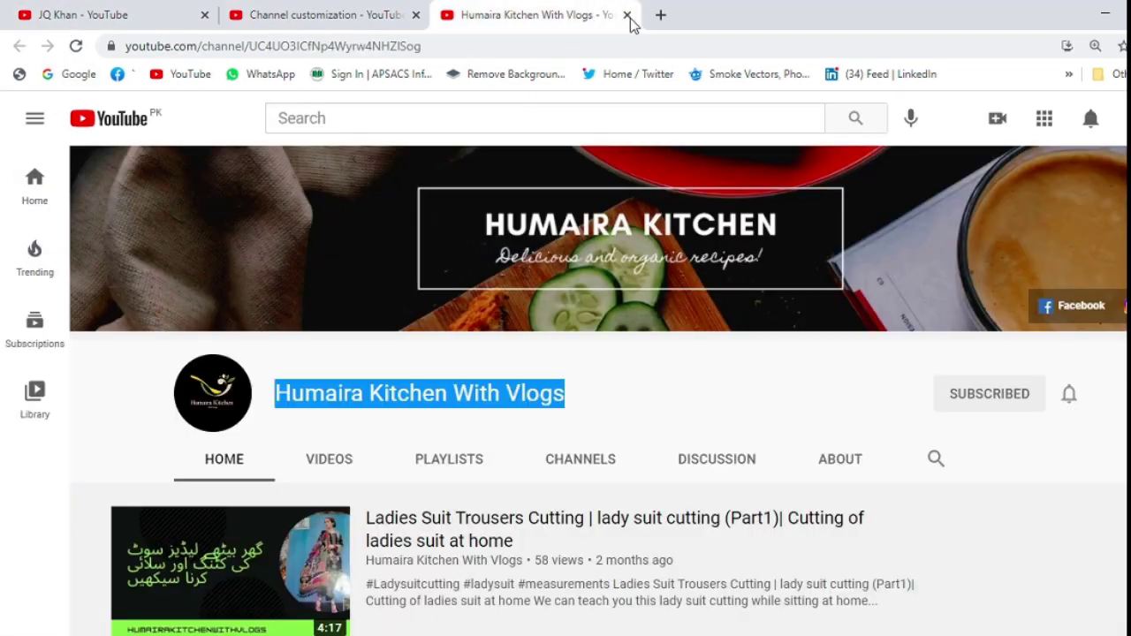
click(626, 15)
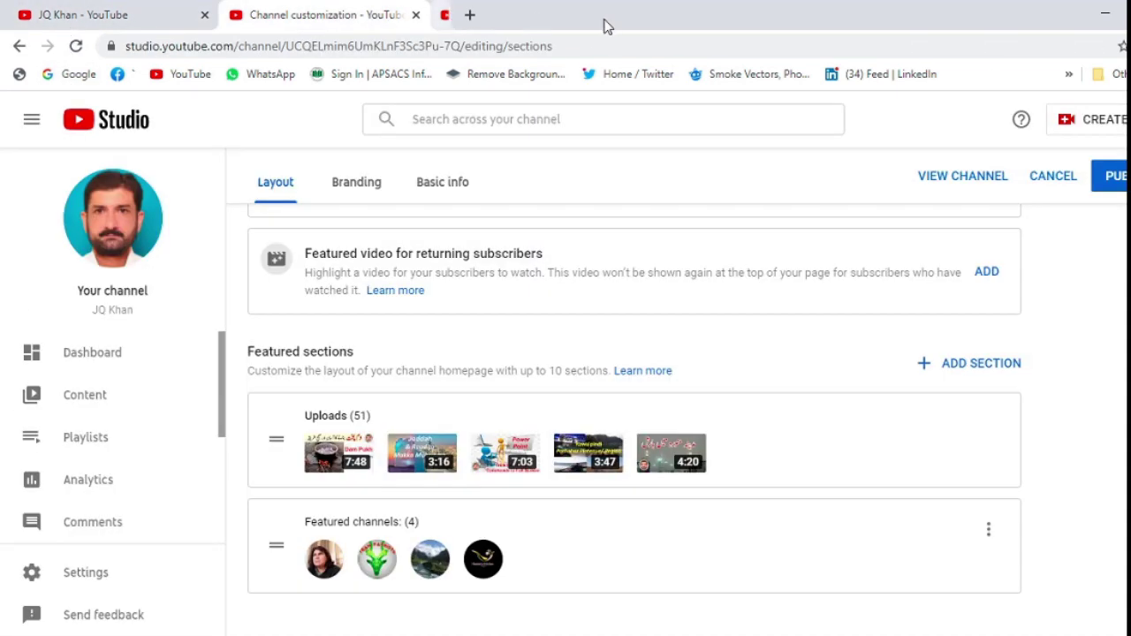
Step: From your own channel's subscriptions list, open kon kya kab aur kaisy and the channel listed directly above it in new tabs
click(94, 24)
scroll(71, 391, down, 2)
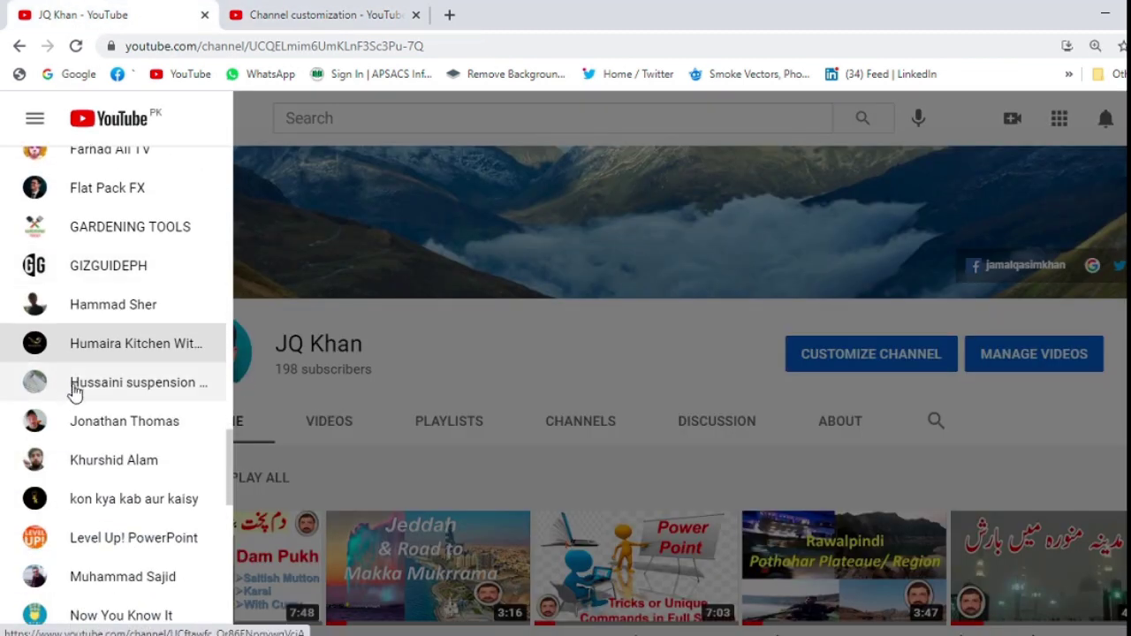
right_click(122, 464)
click(147, 475)
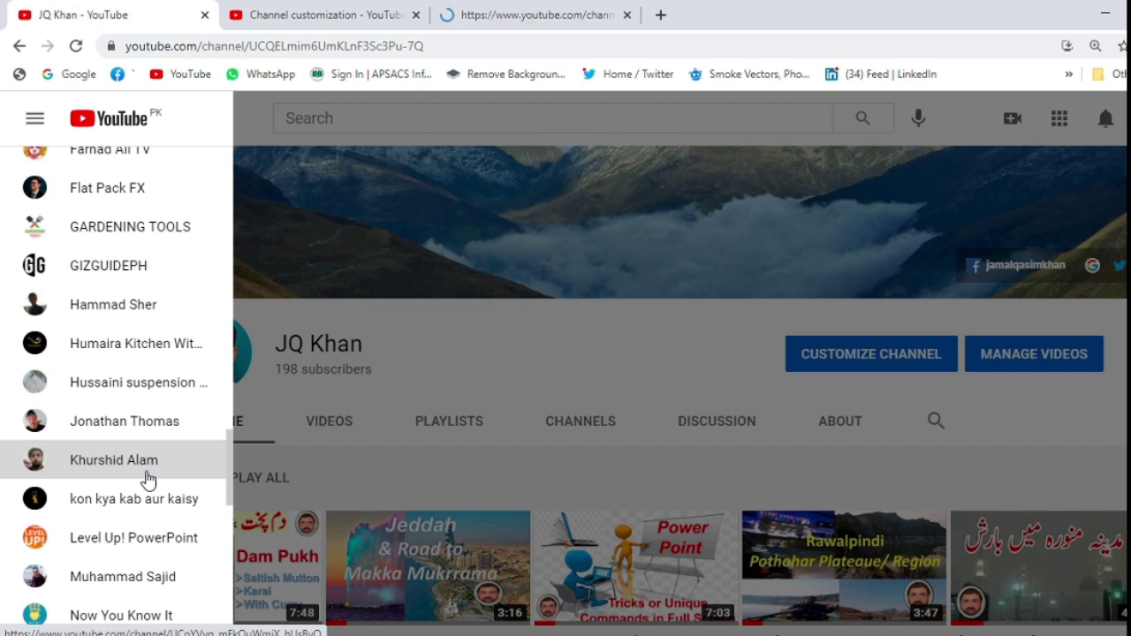
scroll(147, 474, down, 1)
right_click(131, 421)
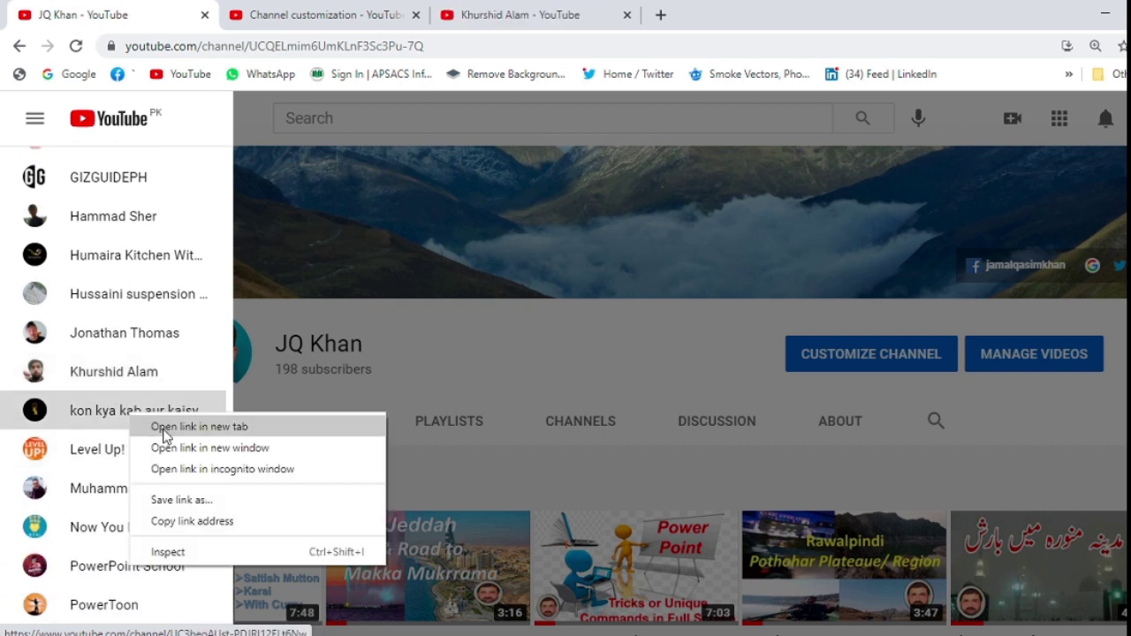
click(150, 428)
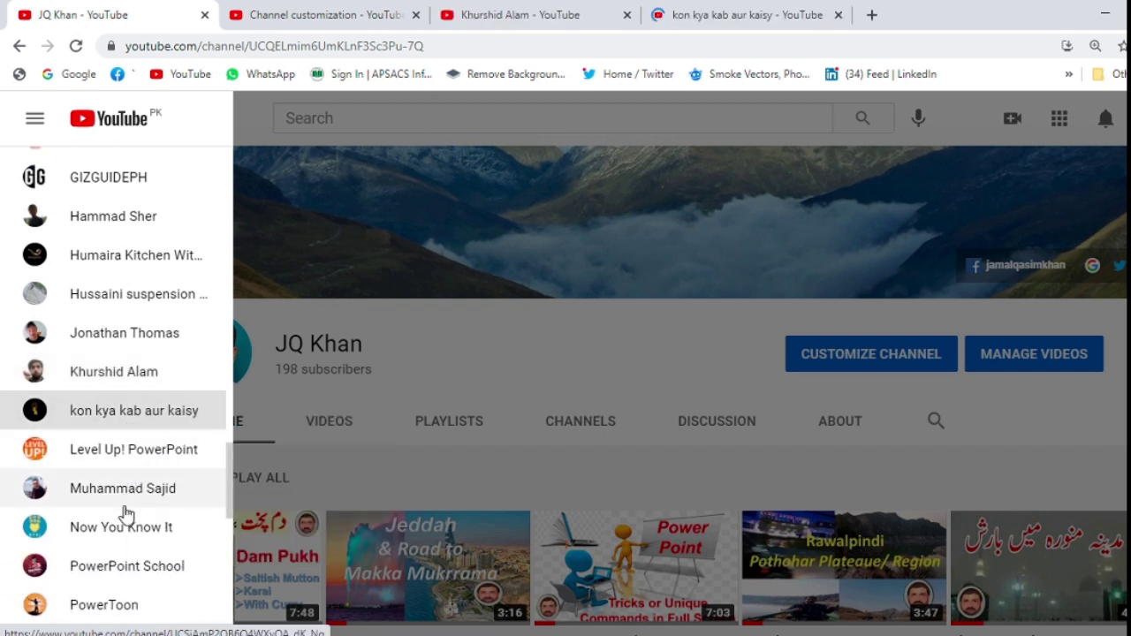
scroll(126, 515, down, 2)
scroll(126, 515, down, 1)
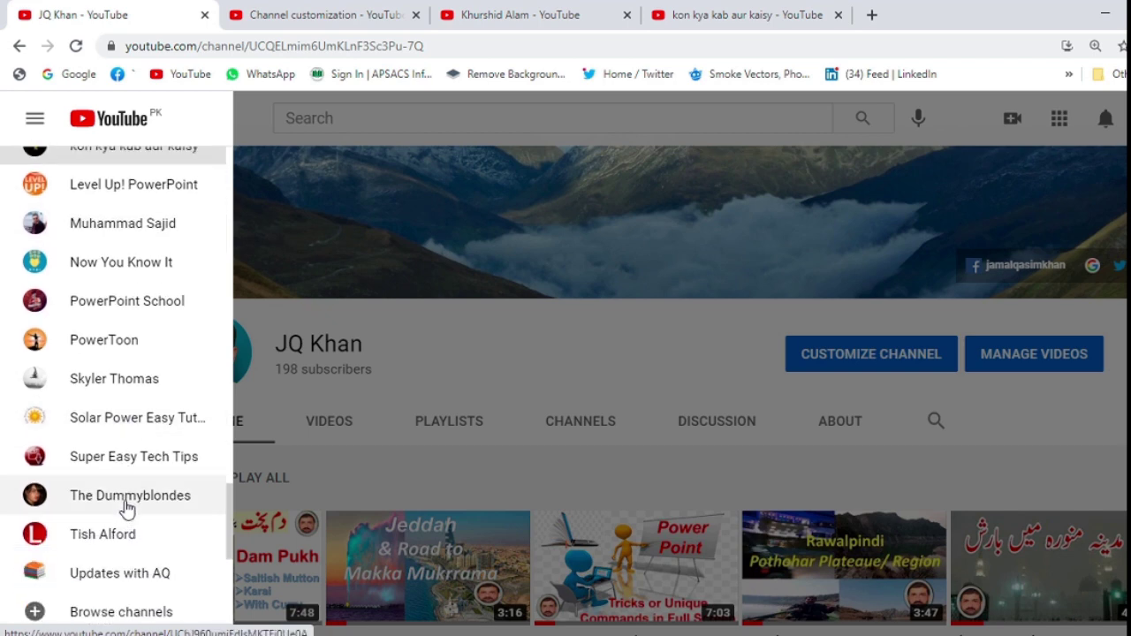
scroll(121, 469, down, 2)
scroll(110, 406, up, 20)
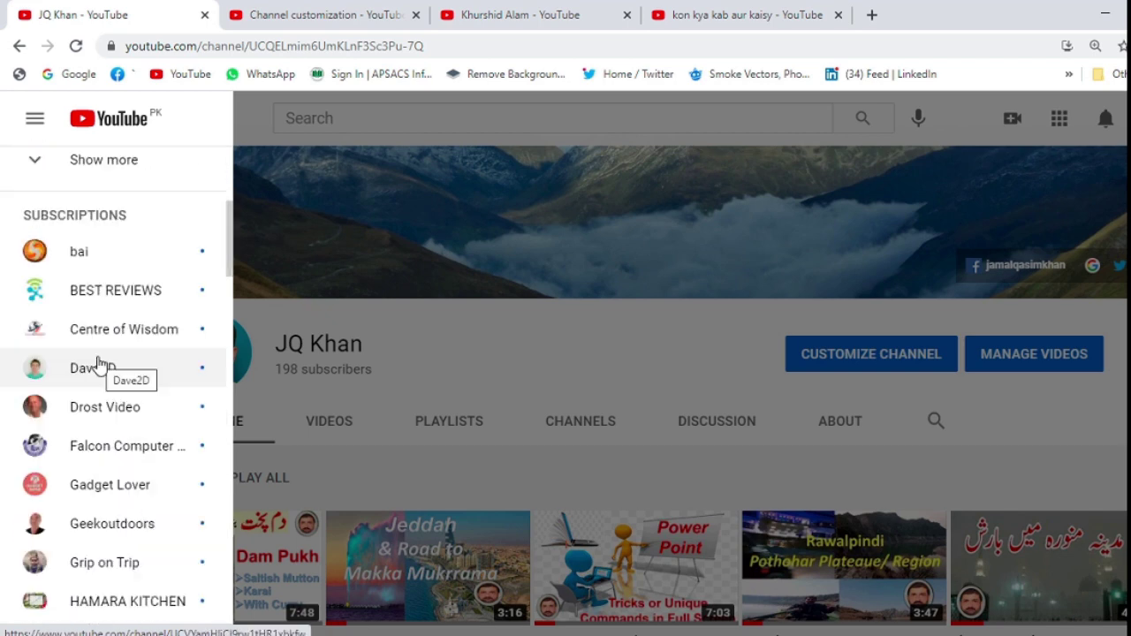
Step: Copy the channel name from the opened page of the 19-subscriber channel and return to the channel customization layout
click(487, 17)
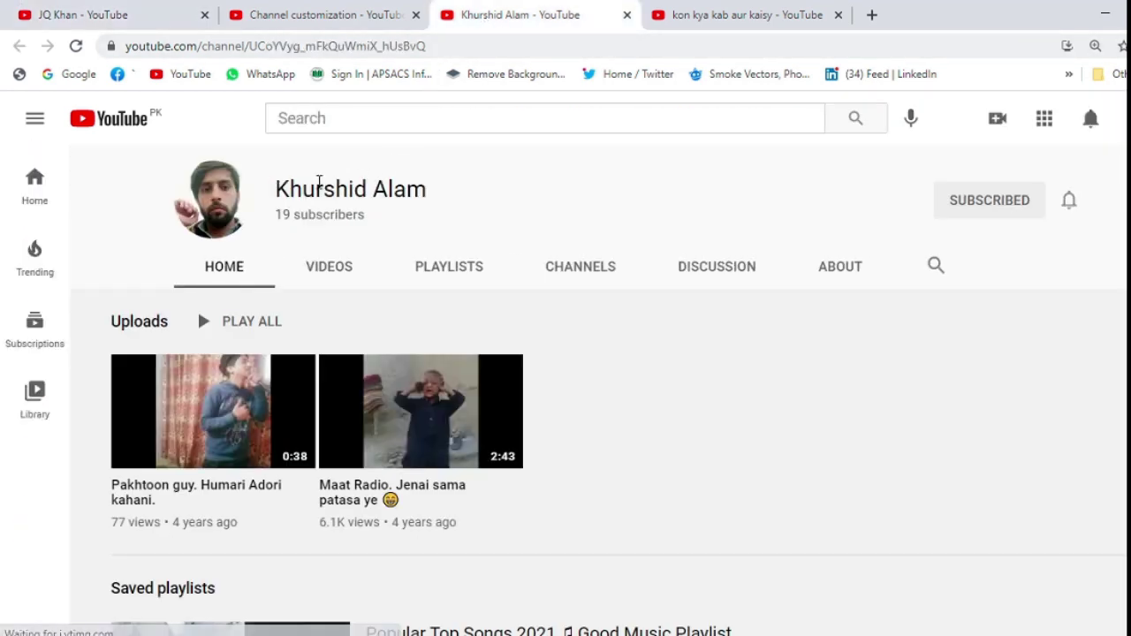
drag(276, 188, 457, 197)
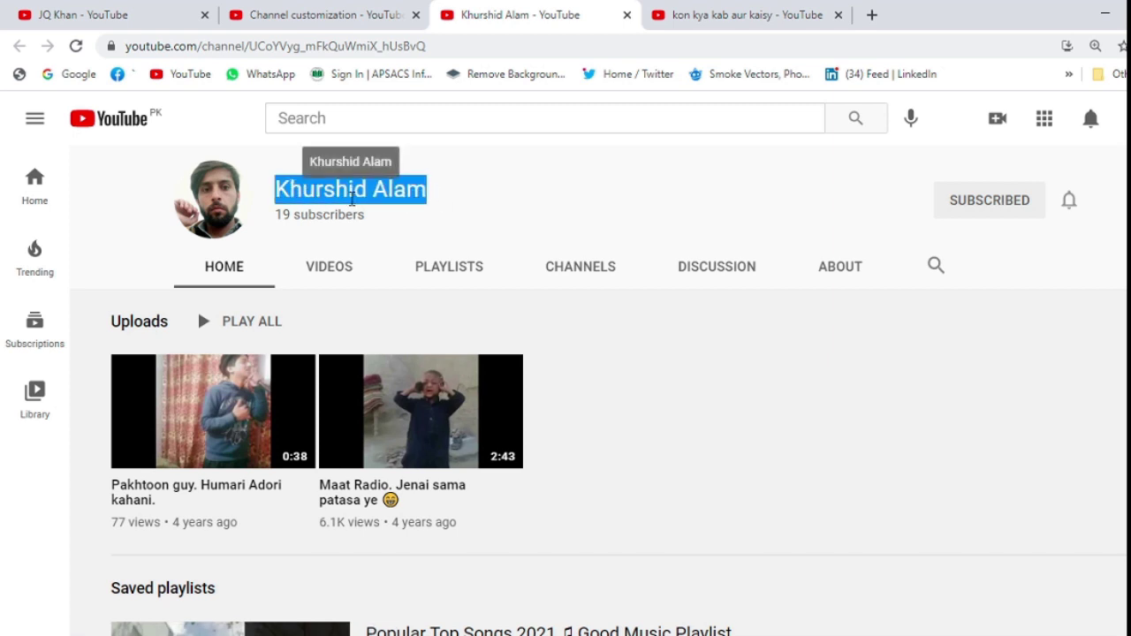
right_click(352, 196)
click(380, 208)
click(320, 19)
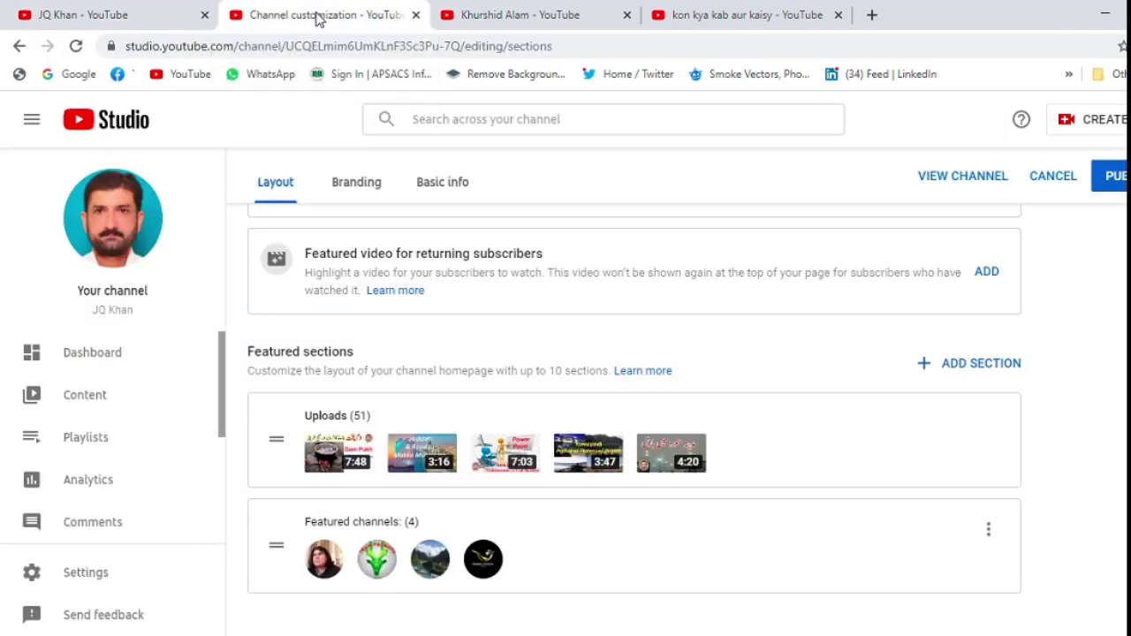
click(533, 12)
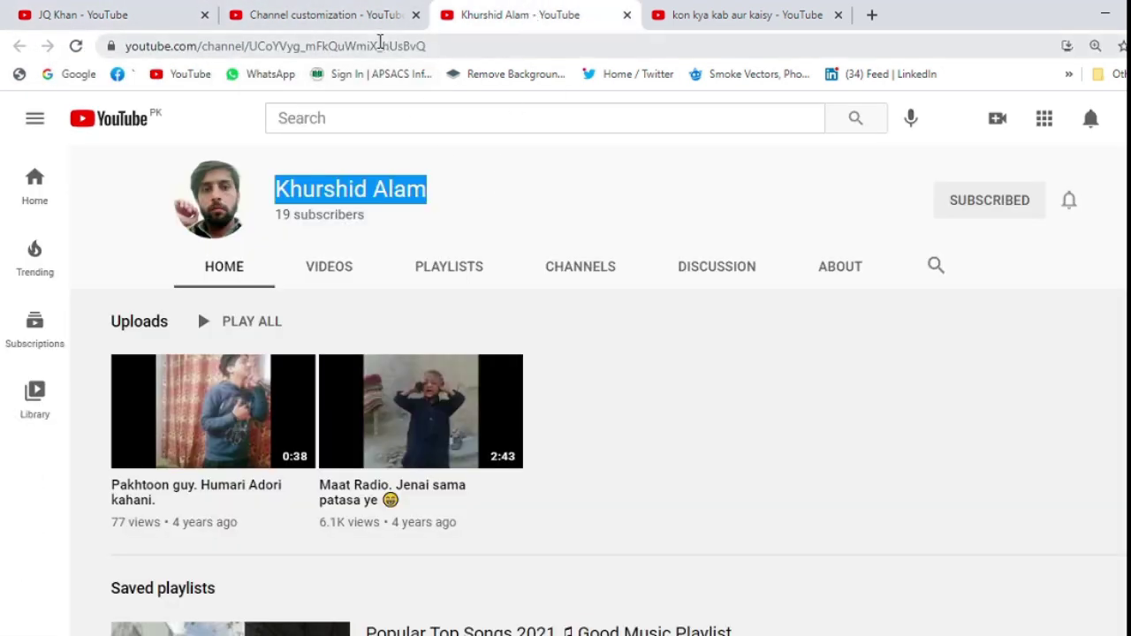
click(352, 27)
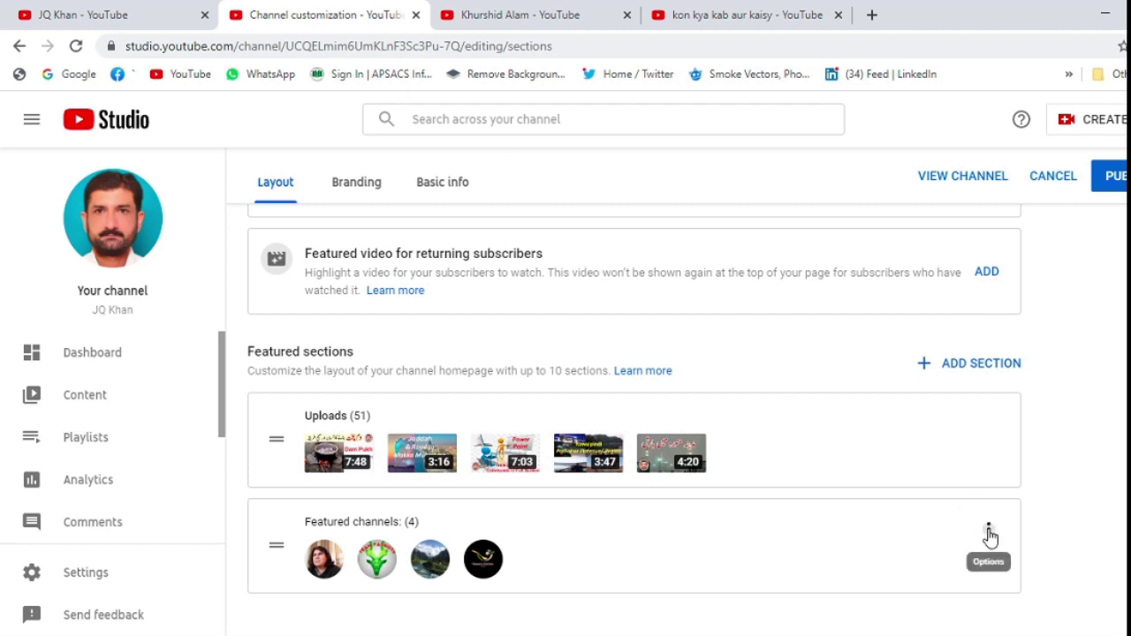
Step: Edit the Featured channels section and search for the copied channel name
click(987, 533)
click(1036, 538)
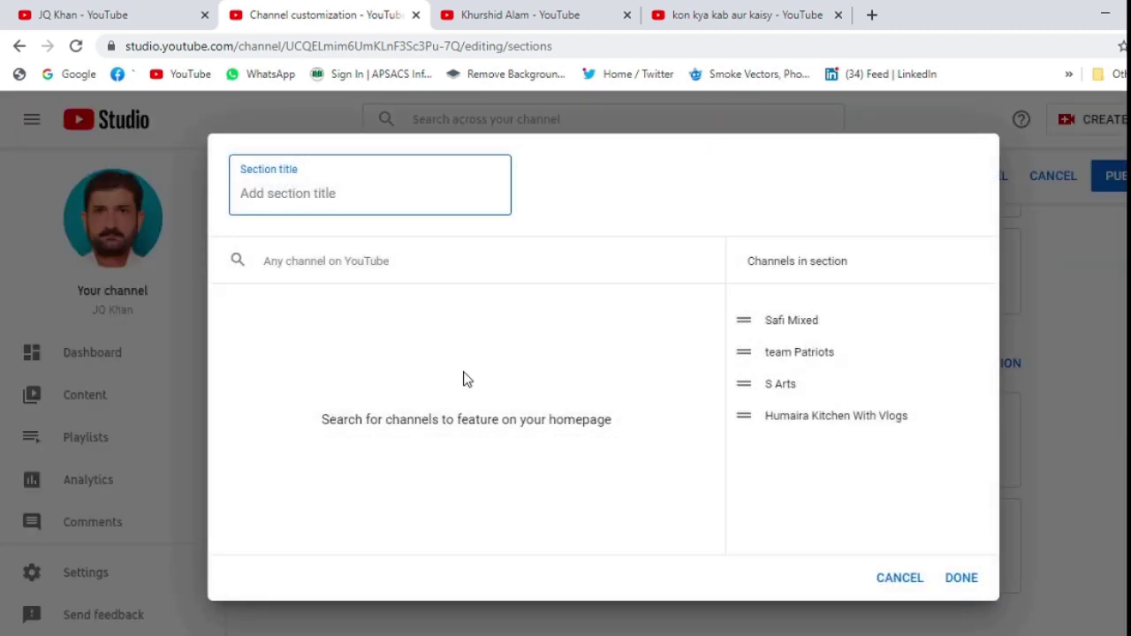
click(336, 256)
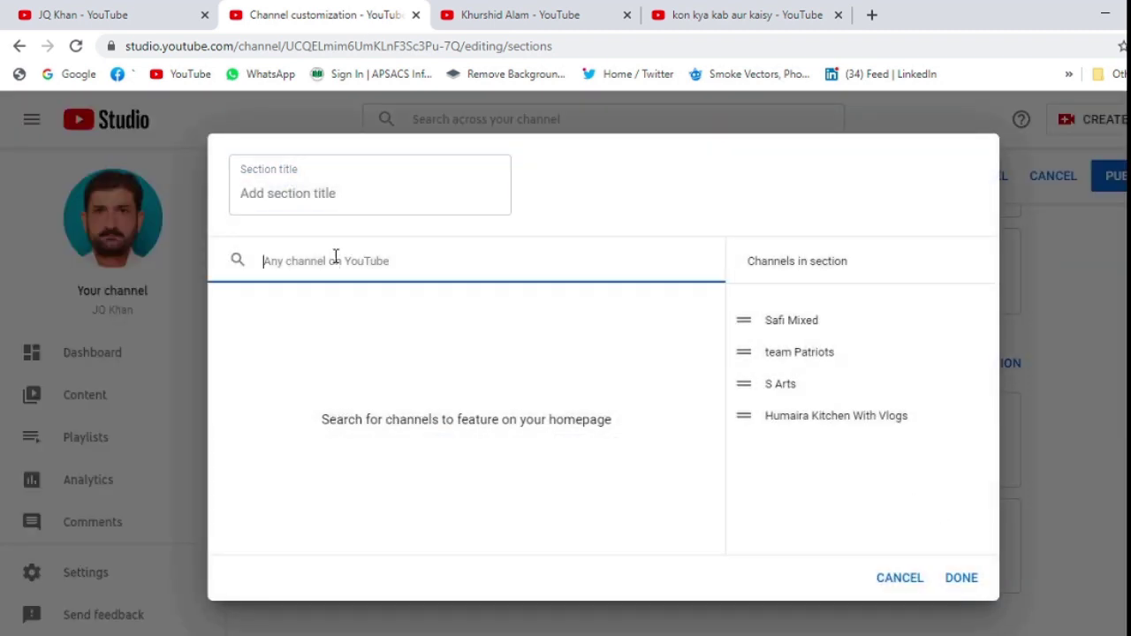
key(ctrl+v)
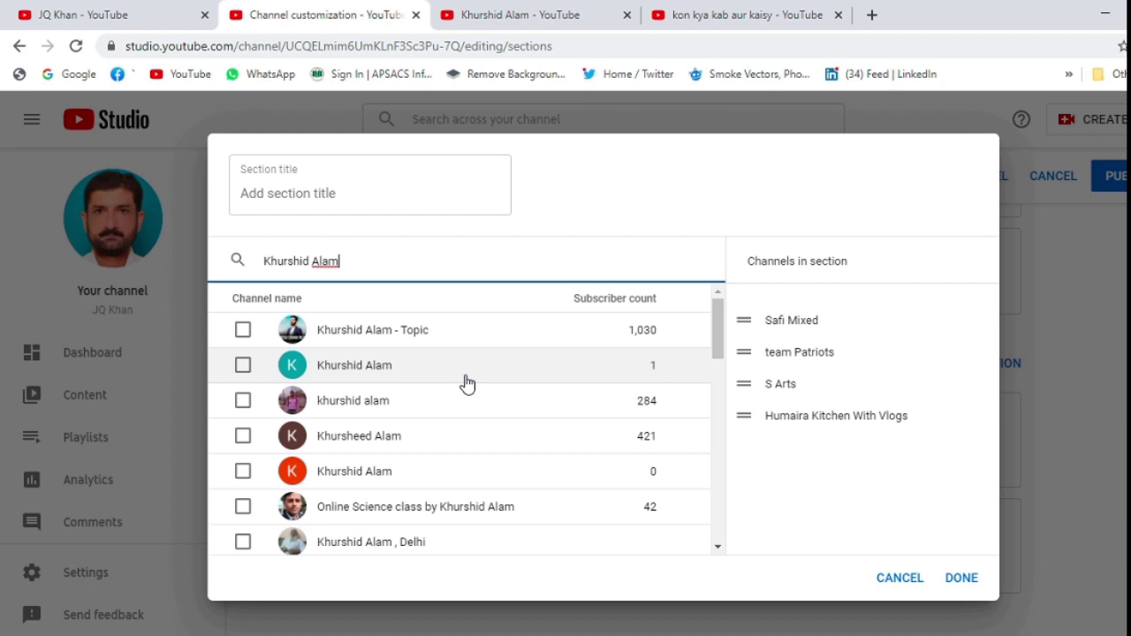
Step: Compare the search results with the 19-subscriber channel's own page by picture and subscriber count, and close the editor without adding a channel
click(515, 17)
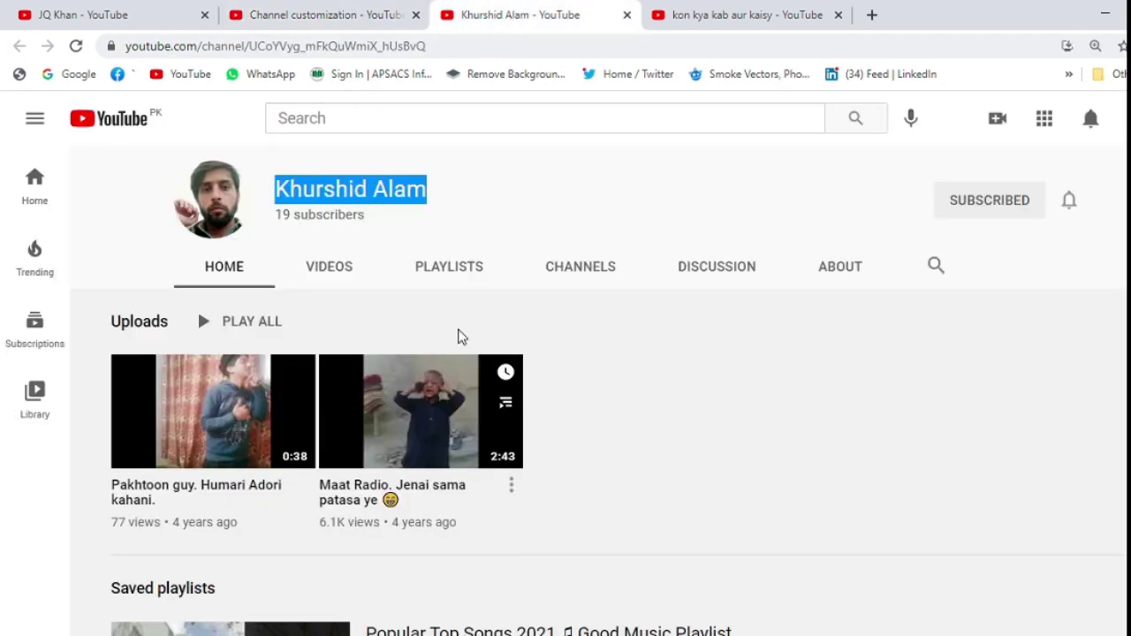
click(318, 15)
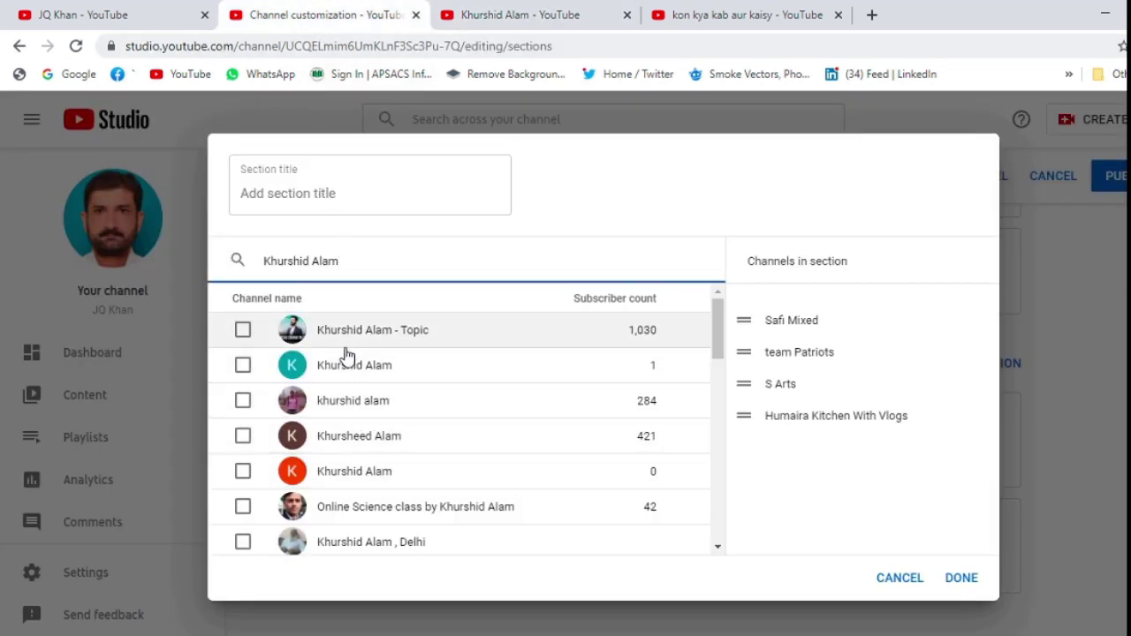
scroll(371, 376, down, 1)
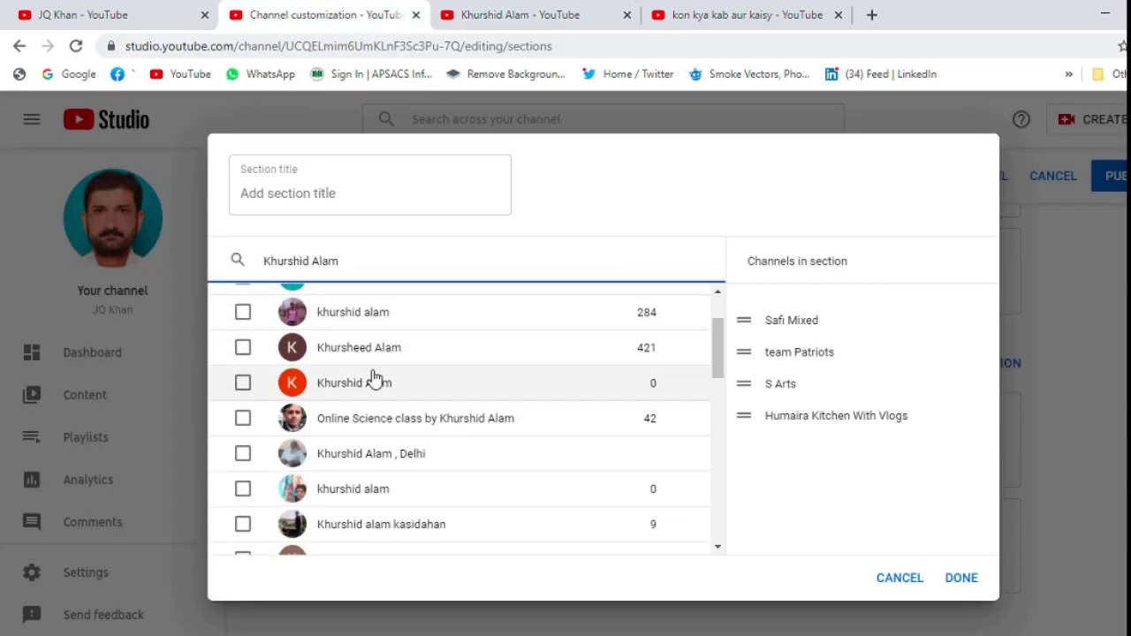
scroll(420, 413, down, 1)
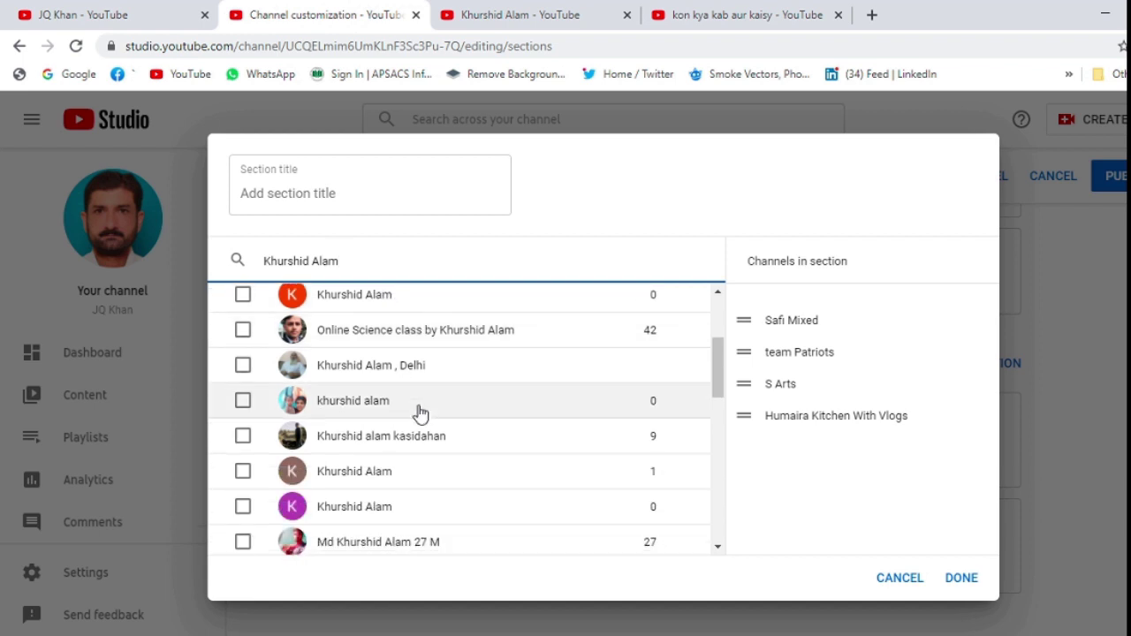
scroll(419, 413, down, 5)
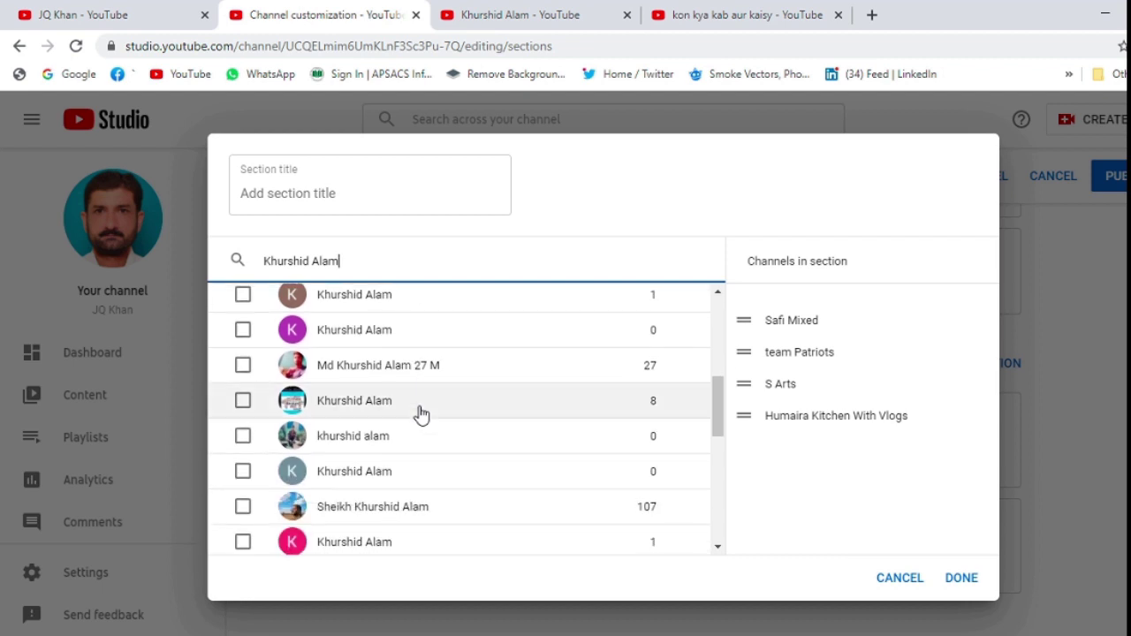
scroll(421, 413, down, 3)
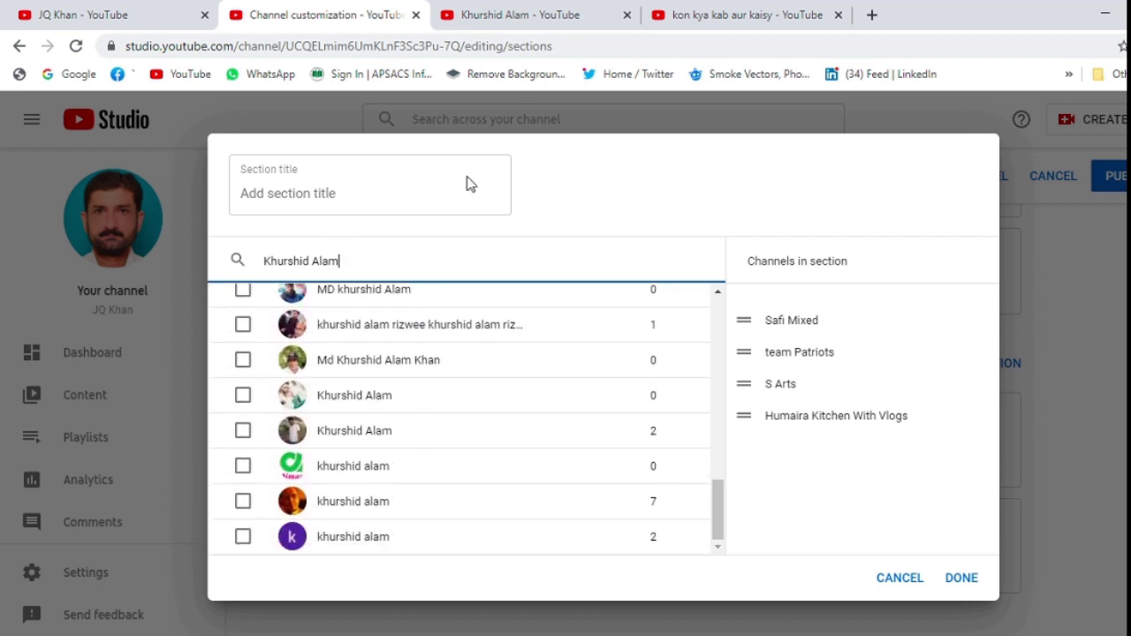
click(519, 26)
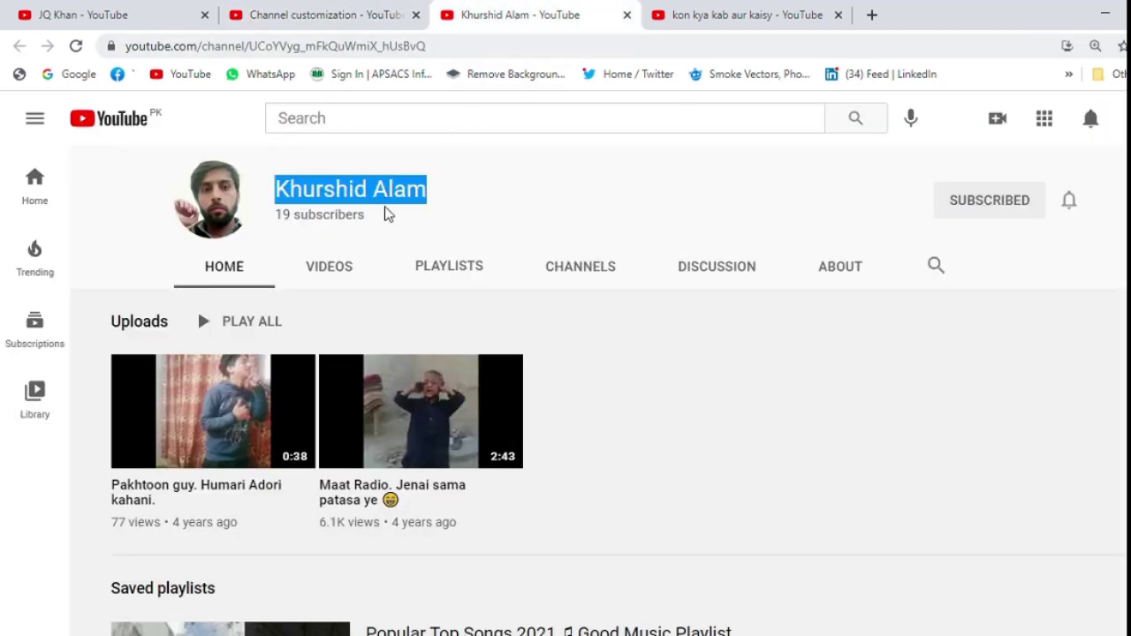
click(319, 15)
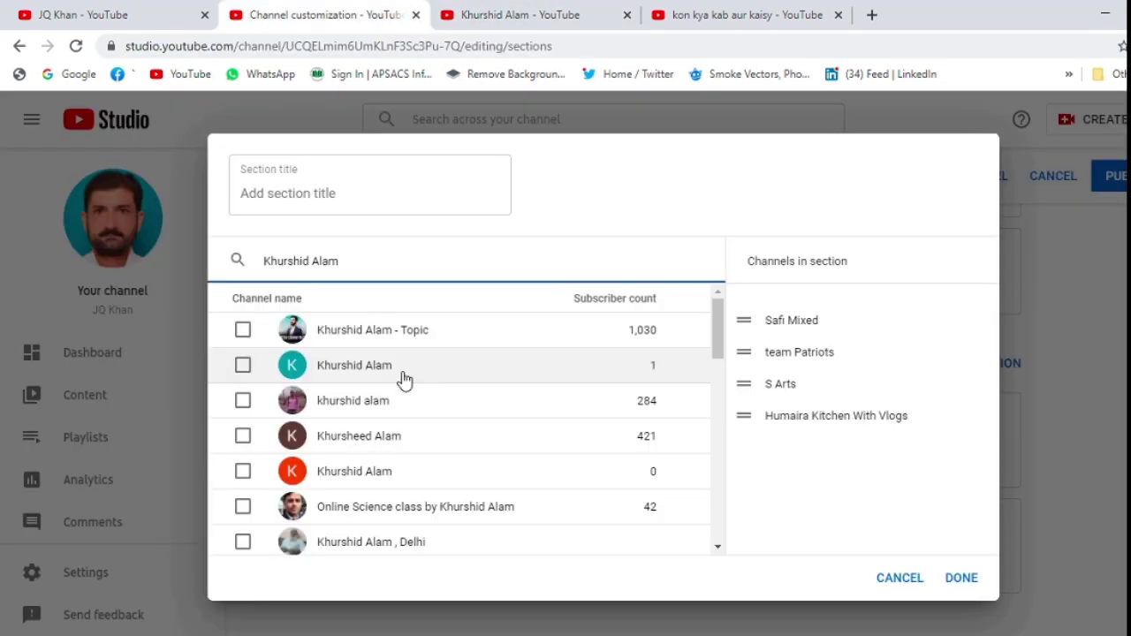
click(914, 579)
Step: Copy the channel name from the opened kon kya kab aur kaisy page
click(728, 15)
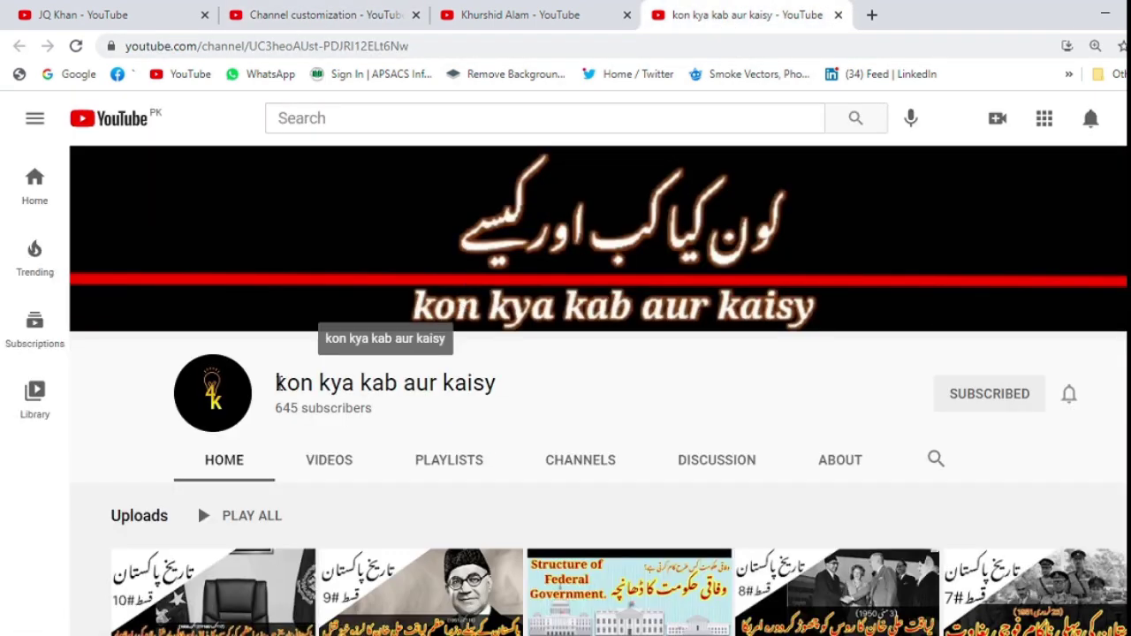
drag(278, 383, 542, 395)
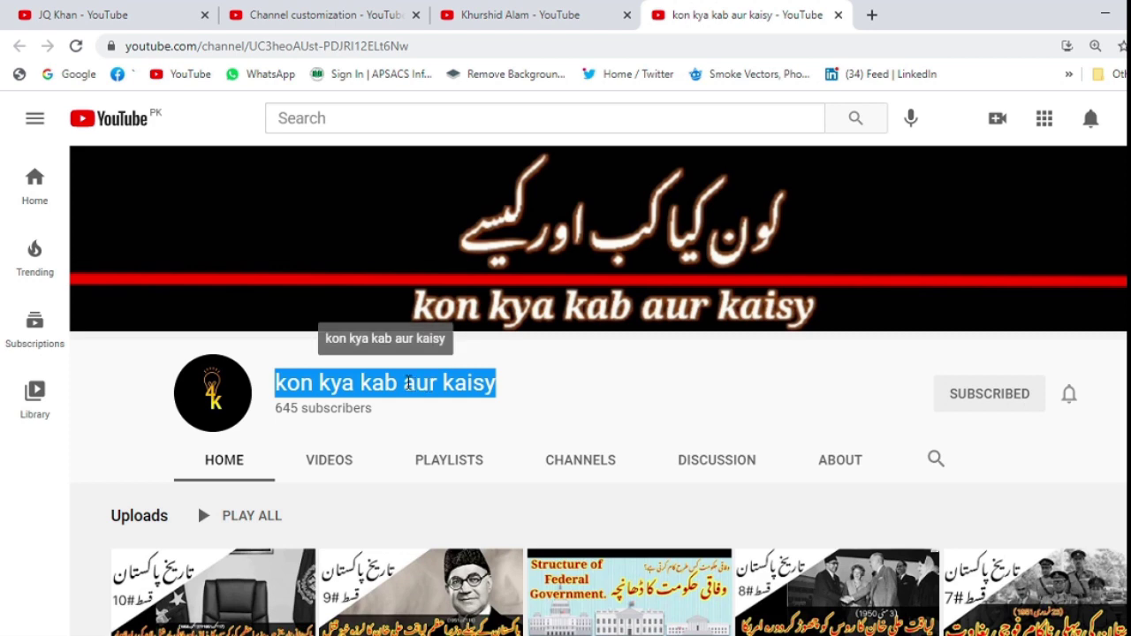
right_click(409, 383)
click(433, 396)
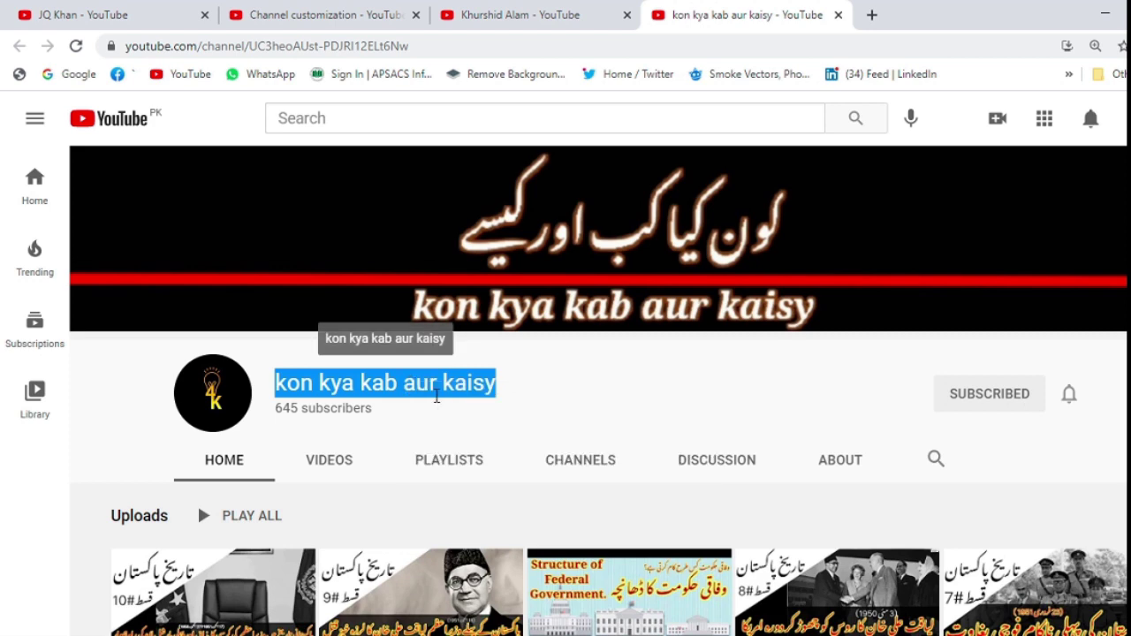
Step: Search for kon kya kab aur kaisy in the Featured channels editor, compare the match with its own page and close the editor
click(333, 12)
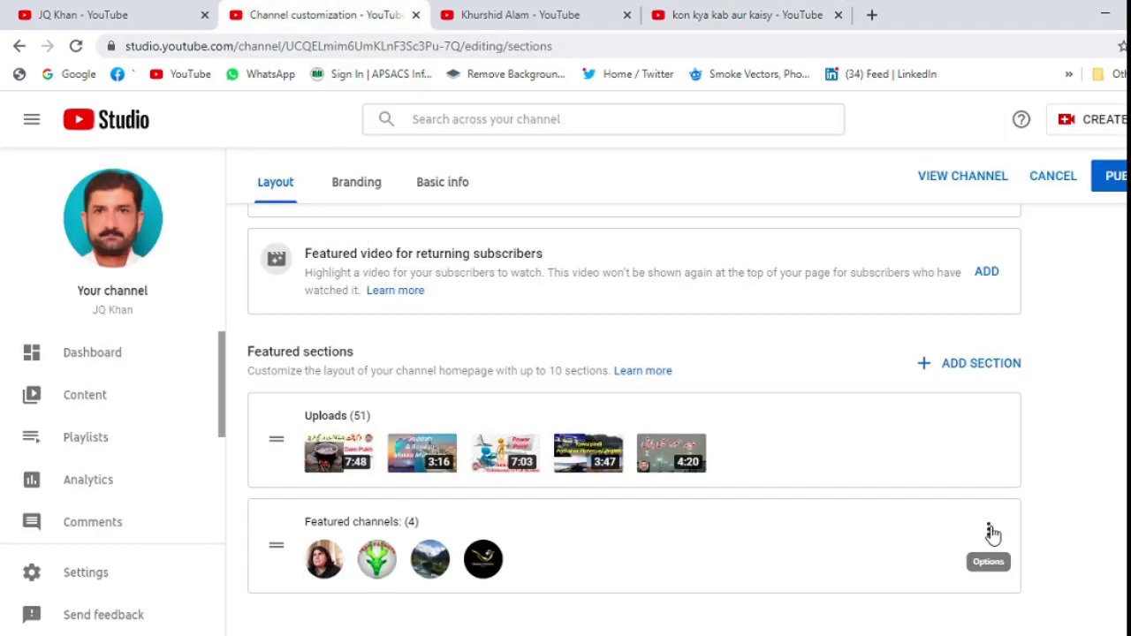
click(989, 531)
click(1031, 533)
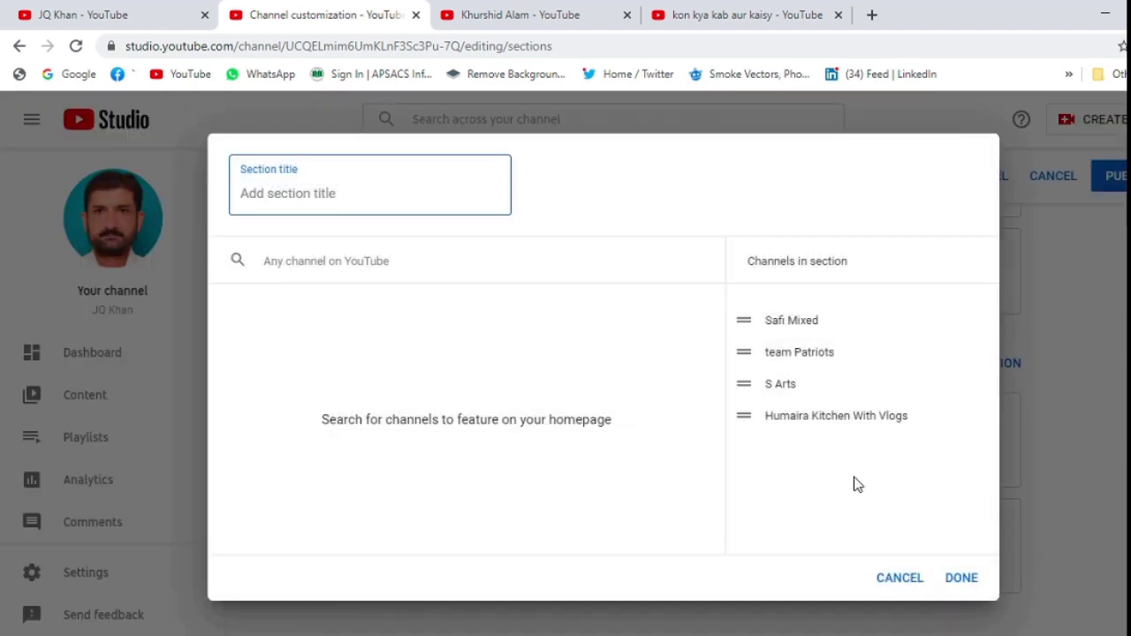
click(388, 265)
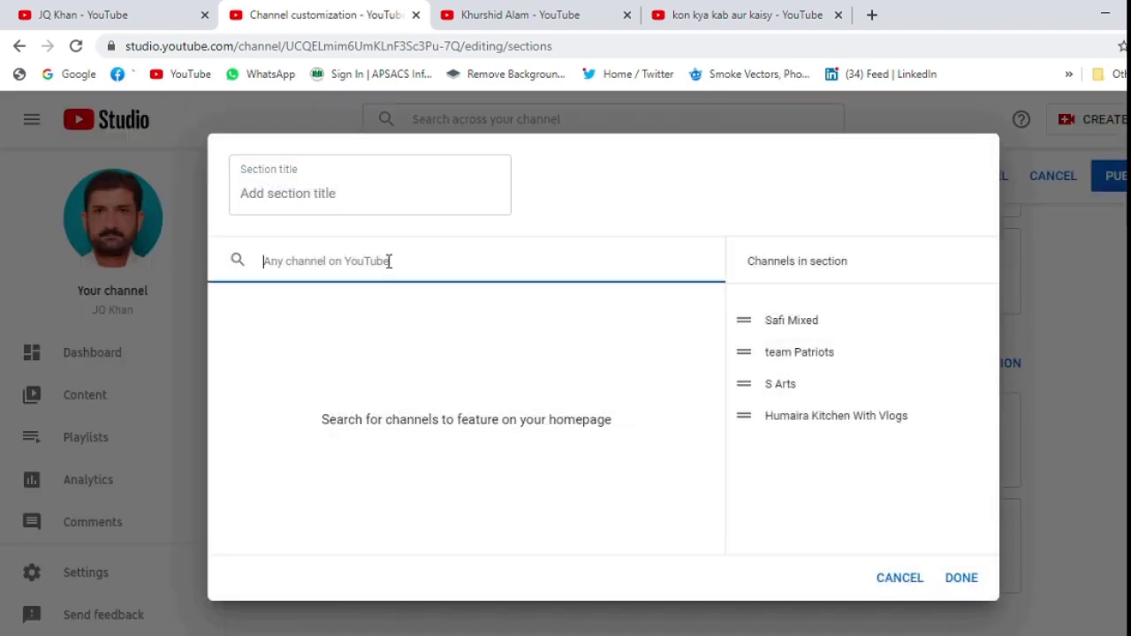
key(ctrl+v)
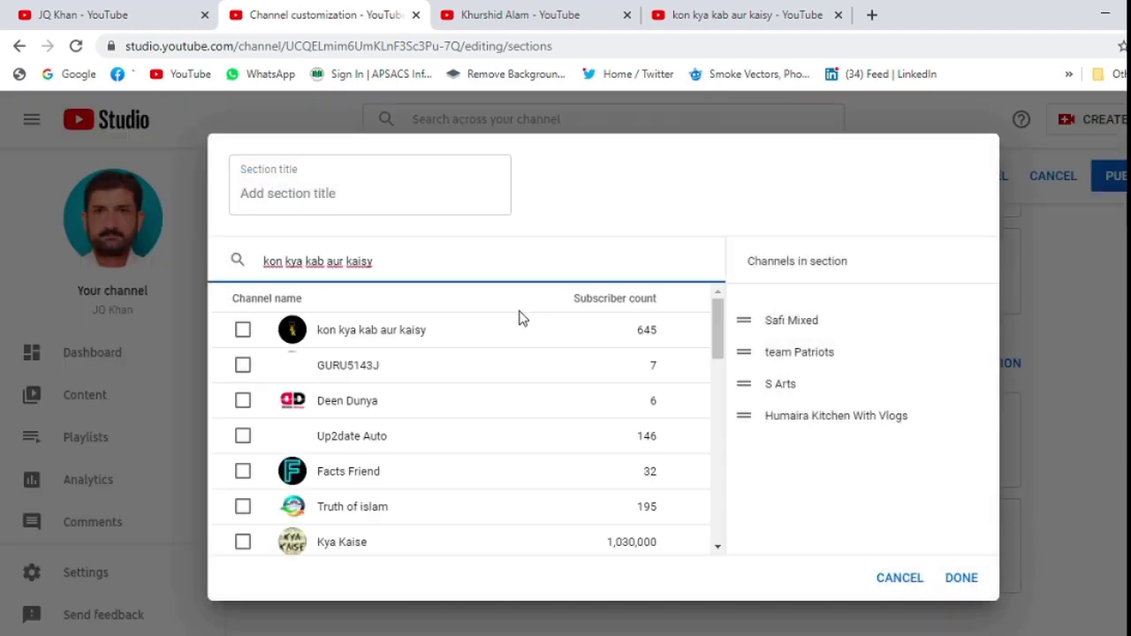
click(730, 24)
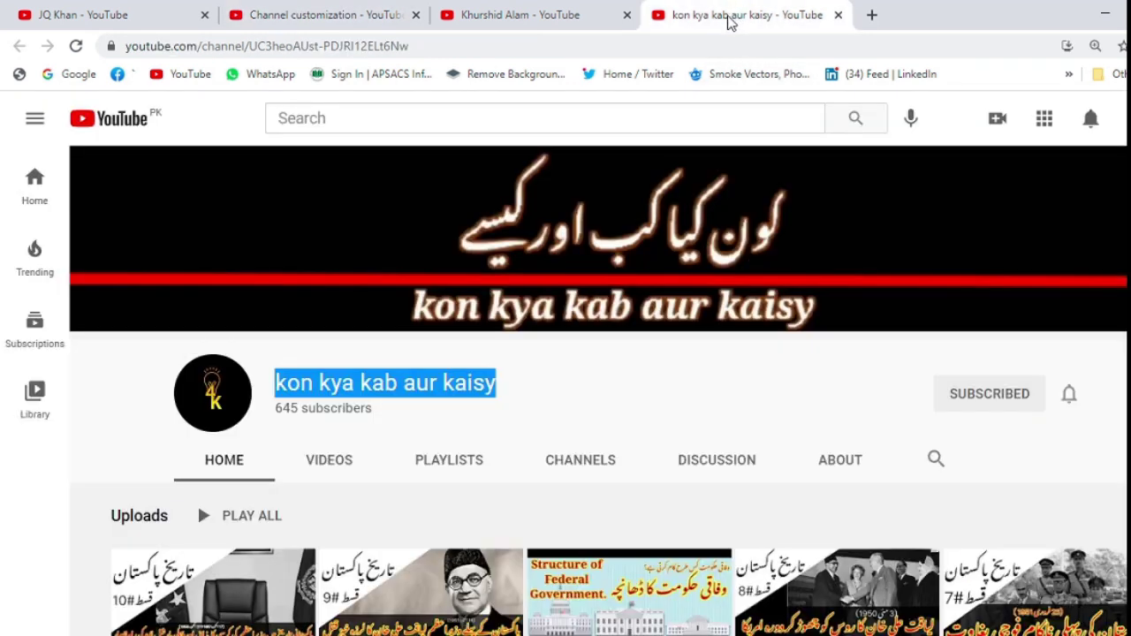
click(320, 19)
click(961, 579)
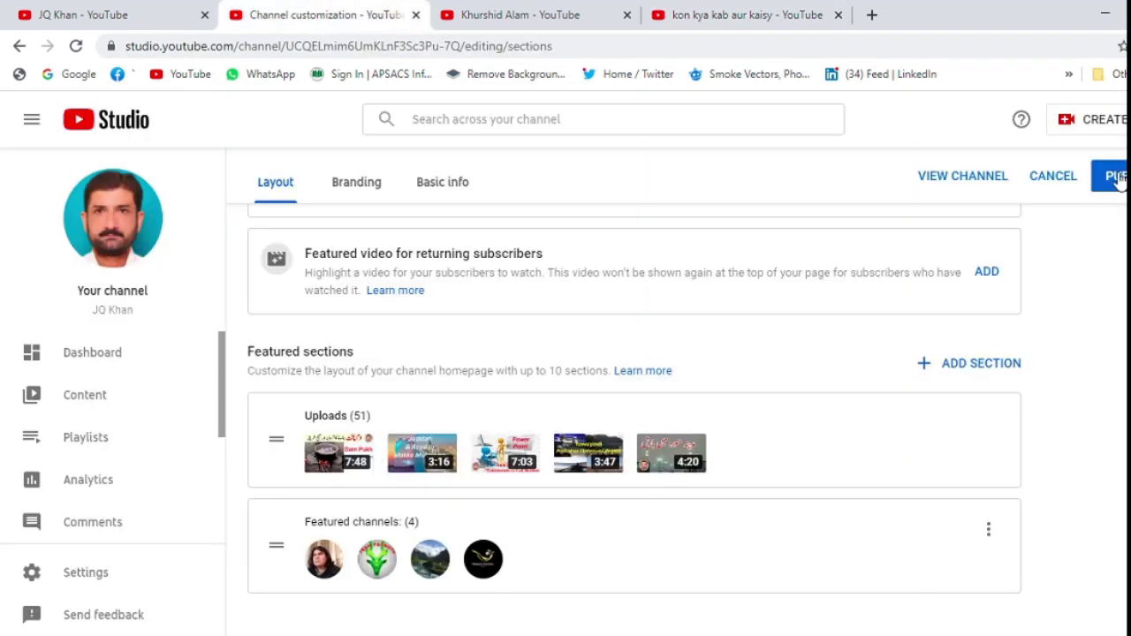
Step: Publish the layout changes, open the channel page and reload it to check its Featured section
click(1116, 176)
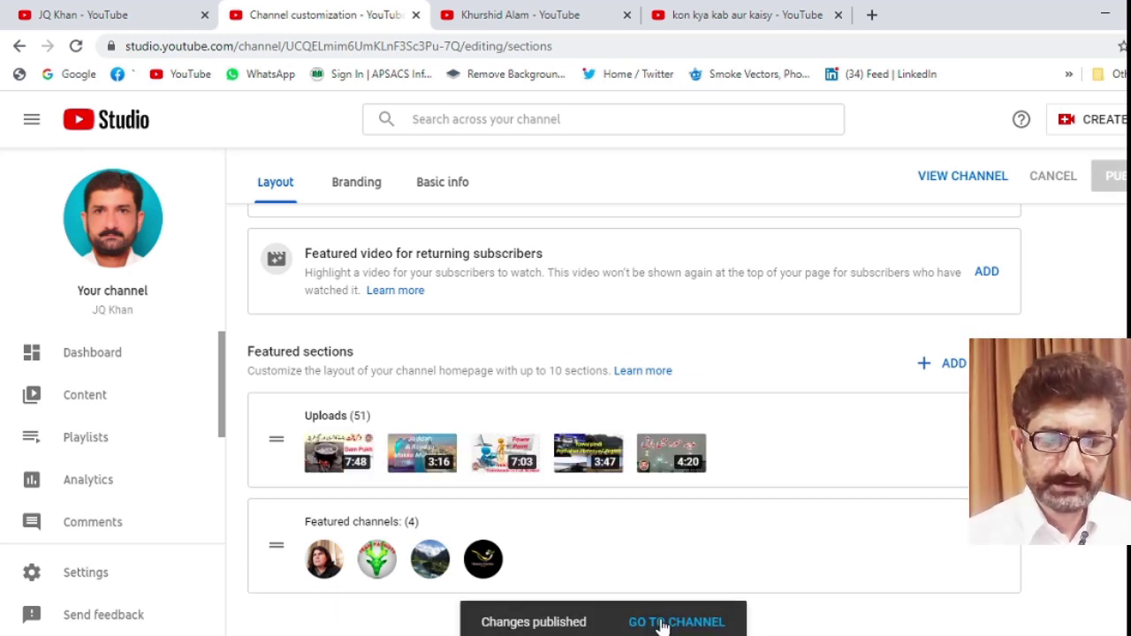
click(662, 622)
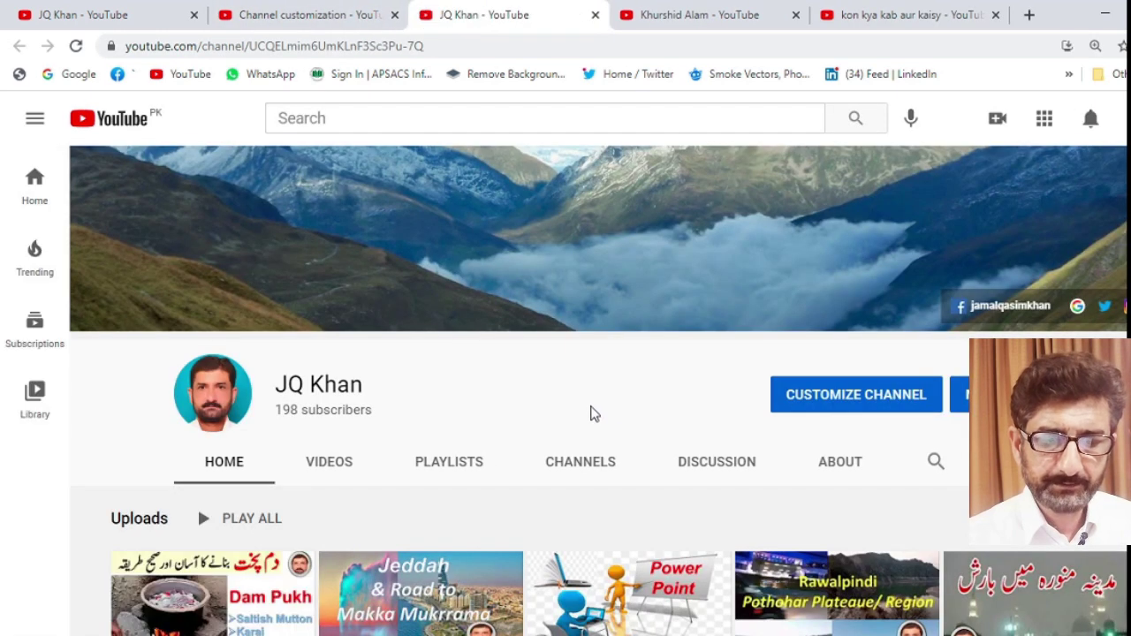
scroll(570, 404, down, 5)
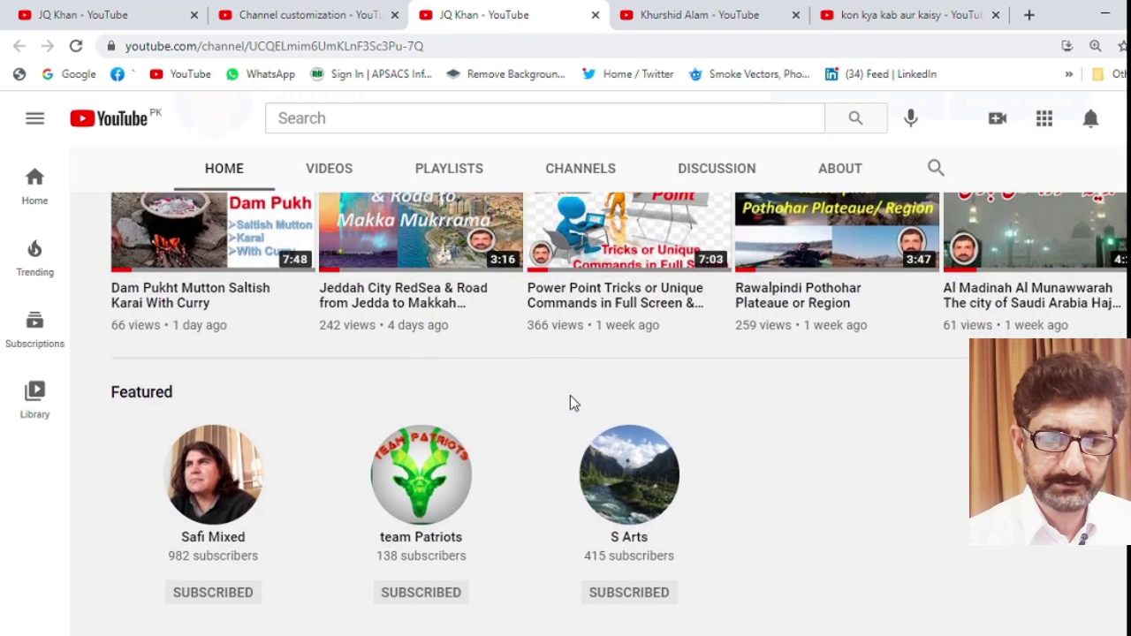
right_click(471, 9)
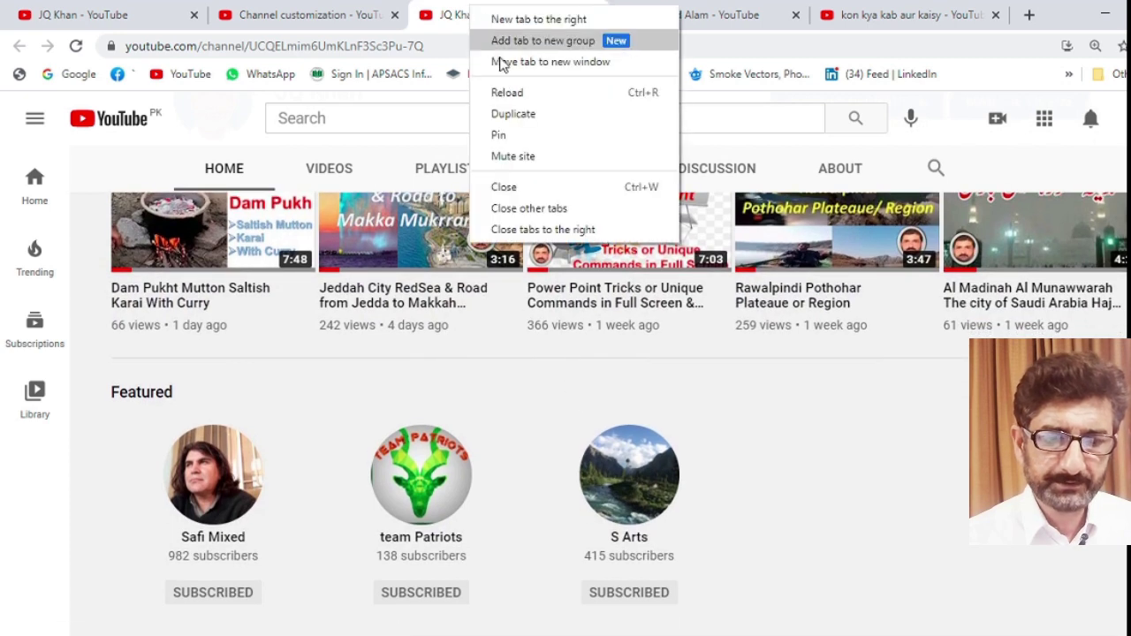
click(515, 95)
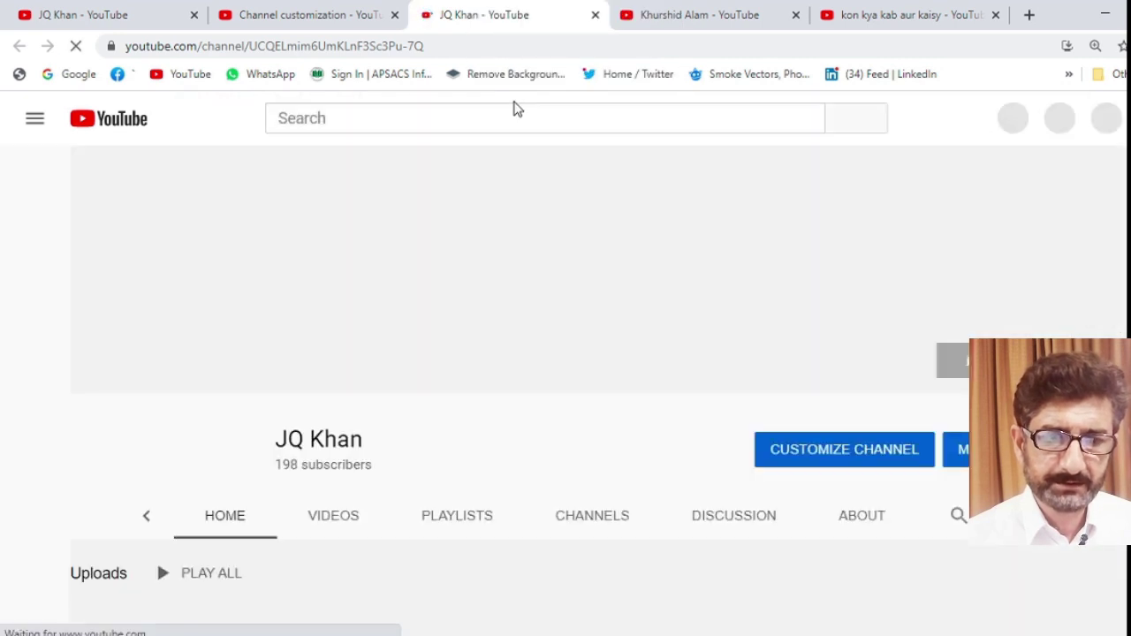
scroll(513, 260, down, 5)
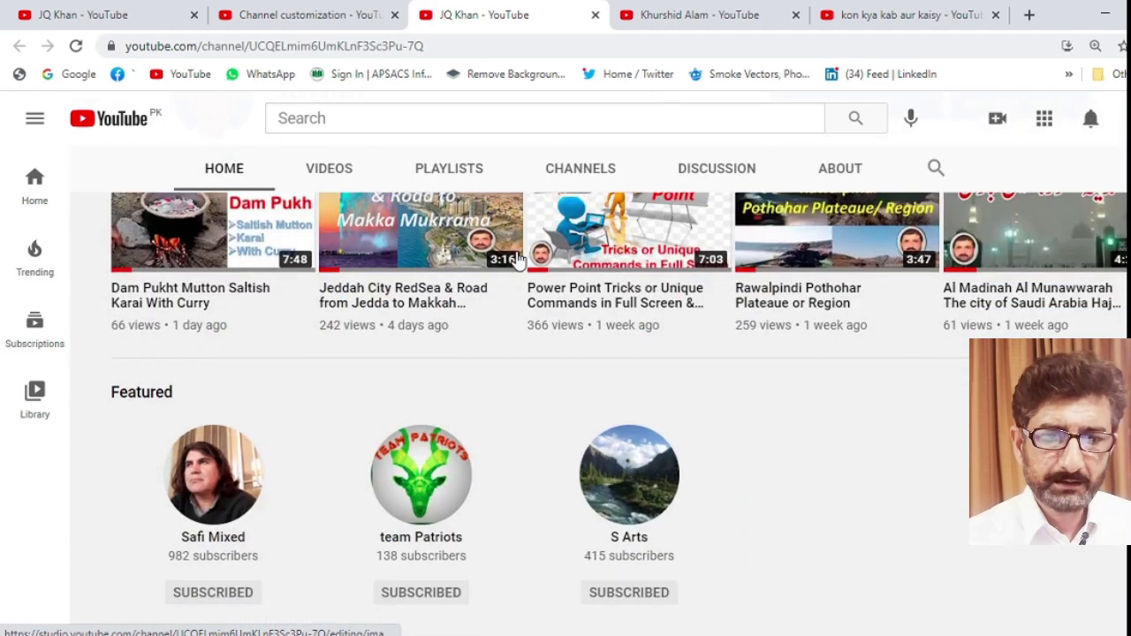
Step: Close the browser tabs of the other channels that were opened for comparison
click(709, 16)
click(796, 15)
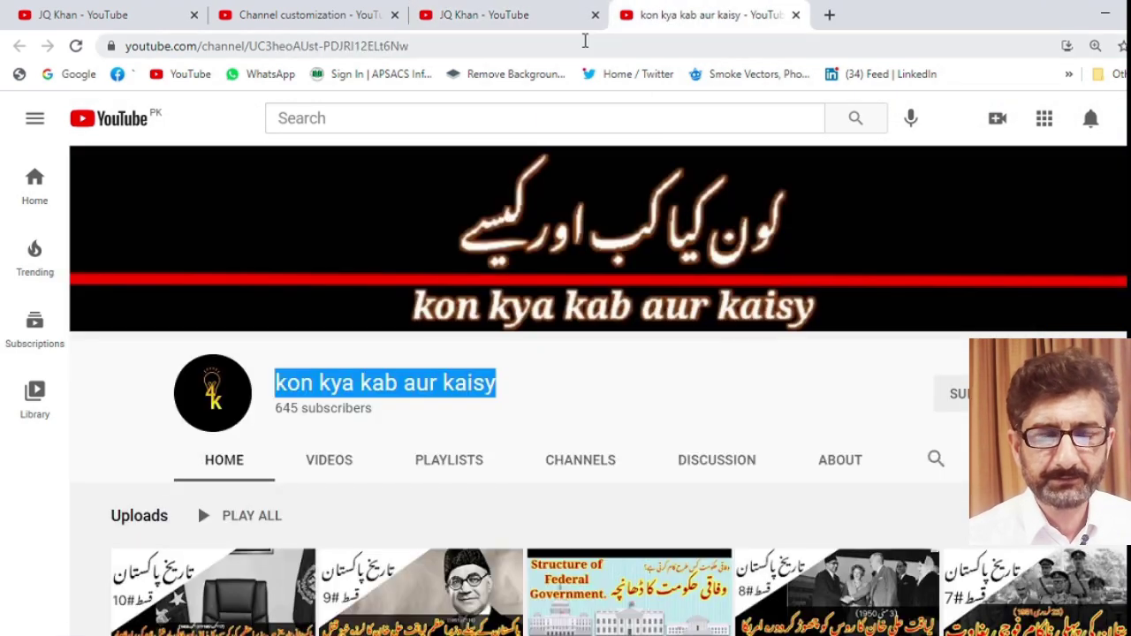
click(795, 15)
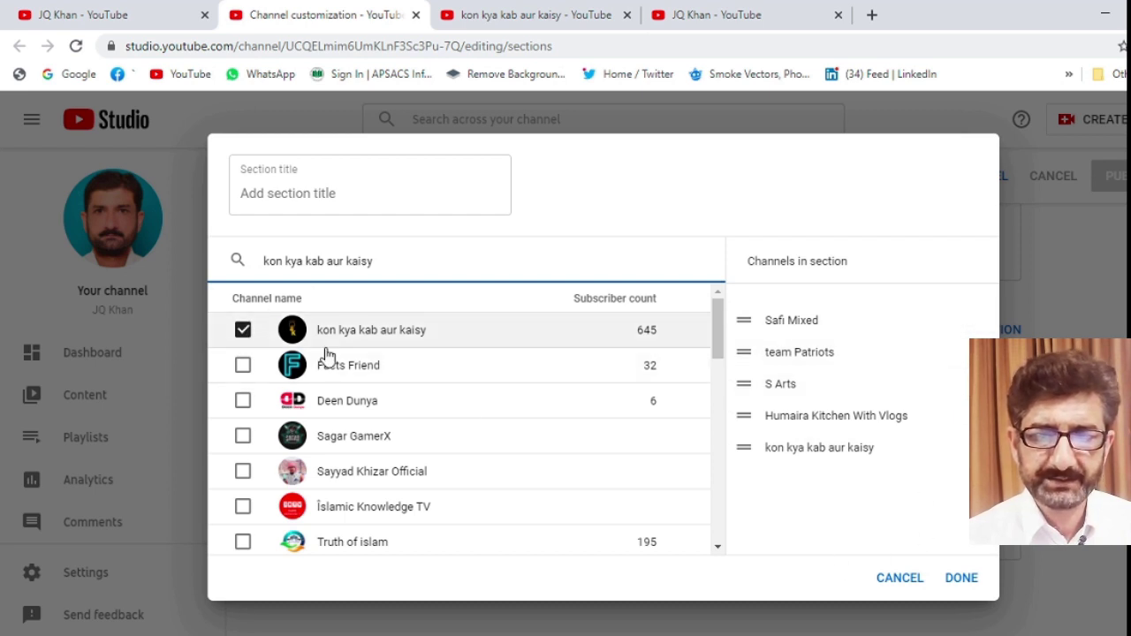
Step: Confirm kon kya kab aur kaisy as an added channel in the Featured channels section and publish the changes
click(959, 579)
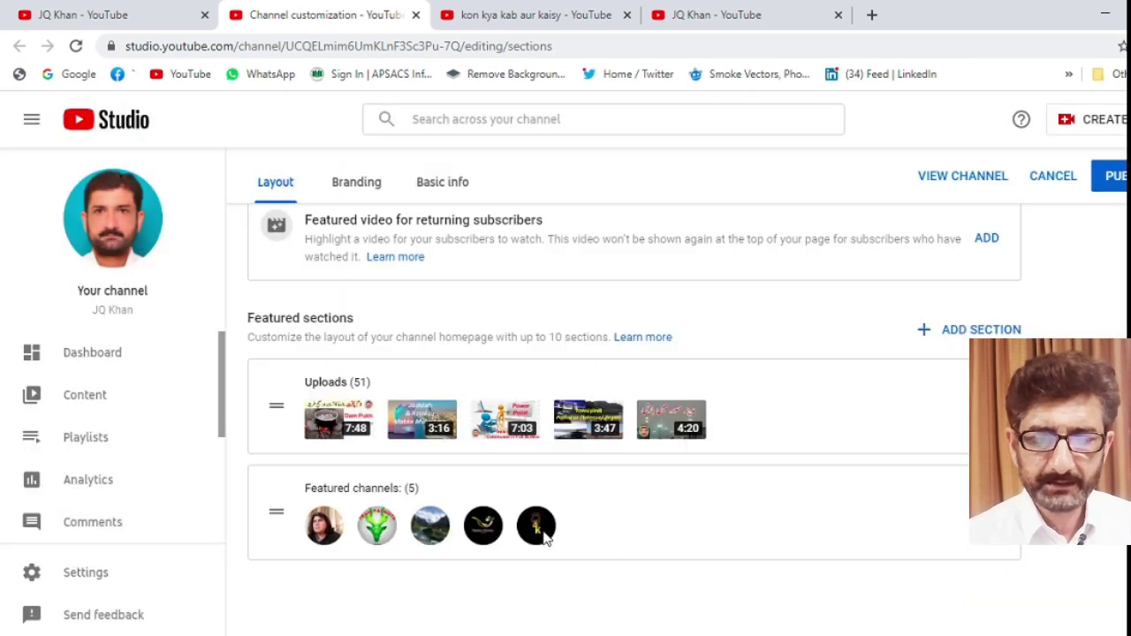
click(1115, 176)
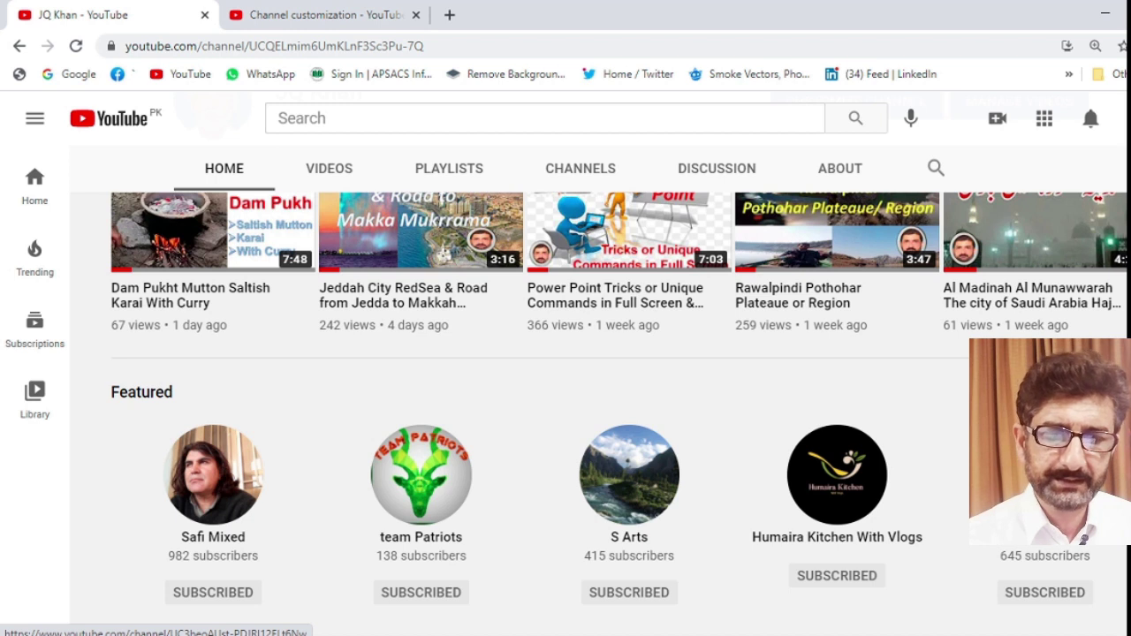
Step: Open the first featured channel in a new tab and examine the Featured section on its homepage
right_click(212, 480)
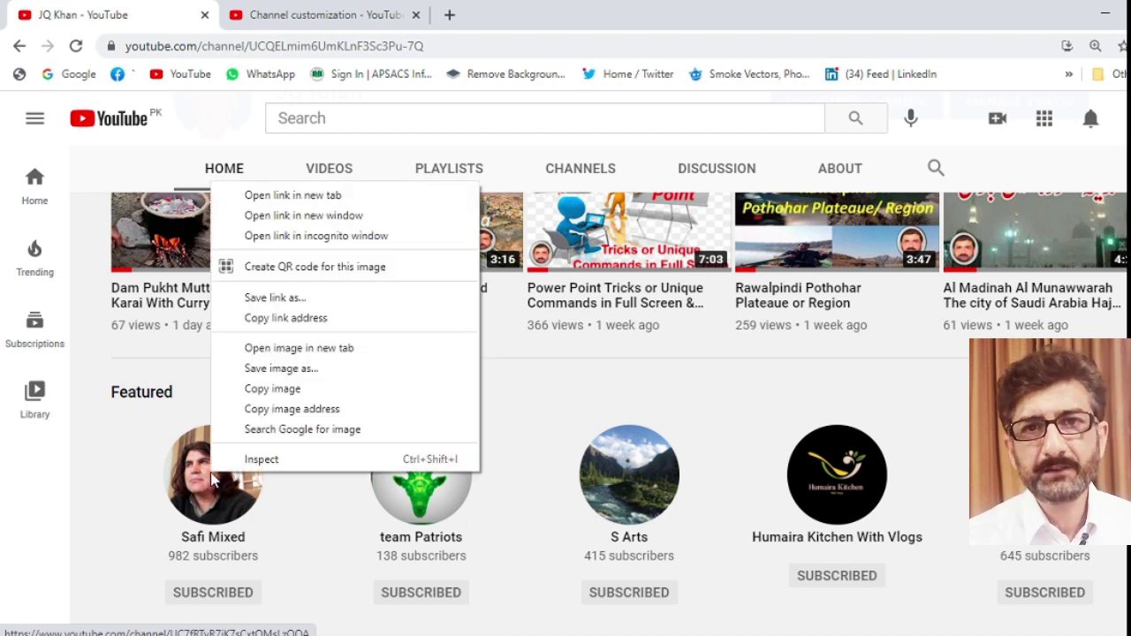
click(274, 195)
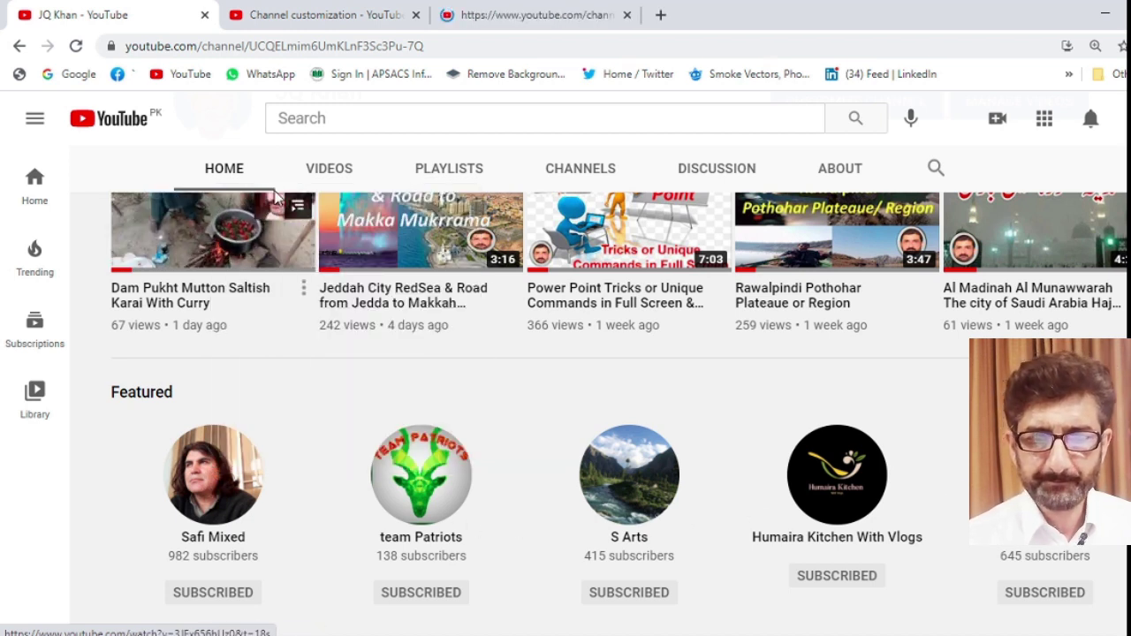
click(498, 15)
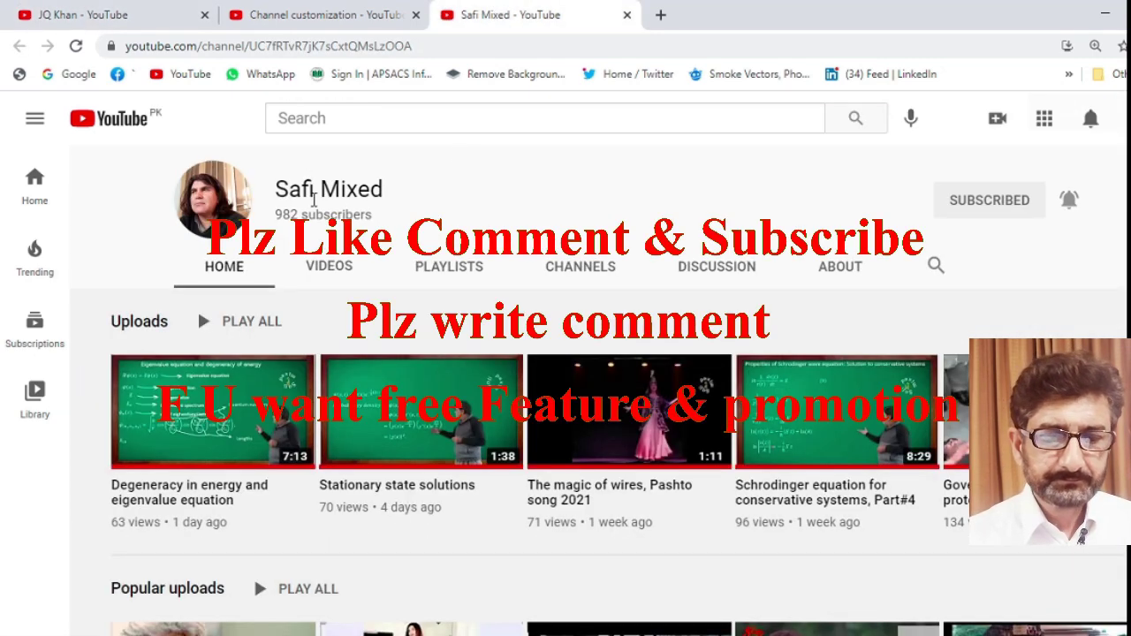
scroll(398, 337, down, 5)
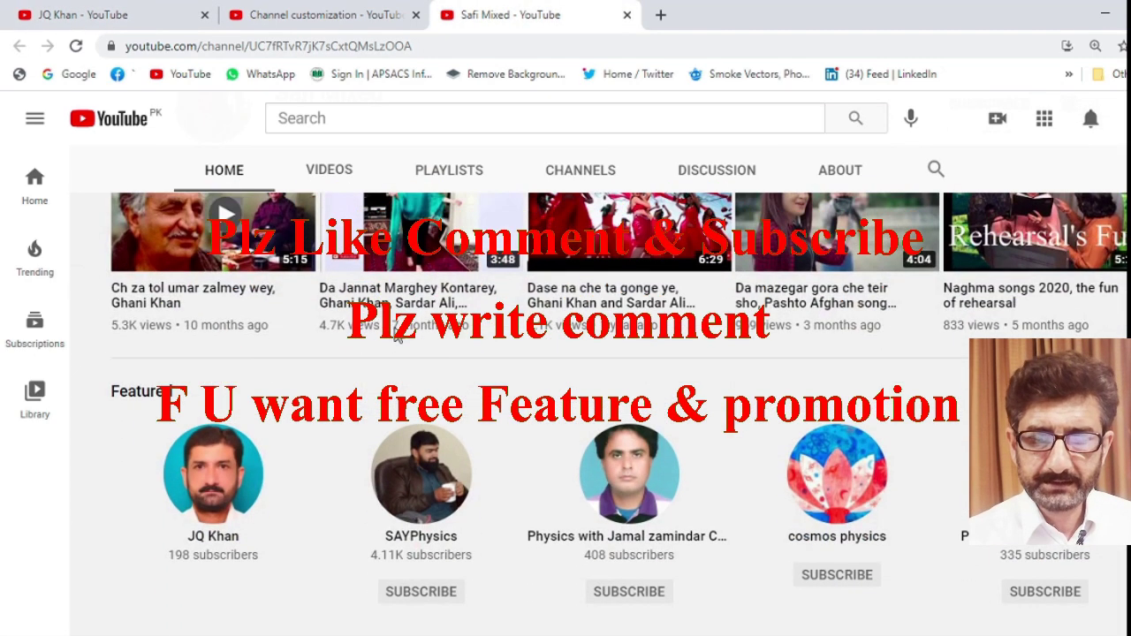